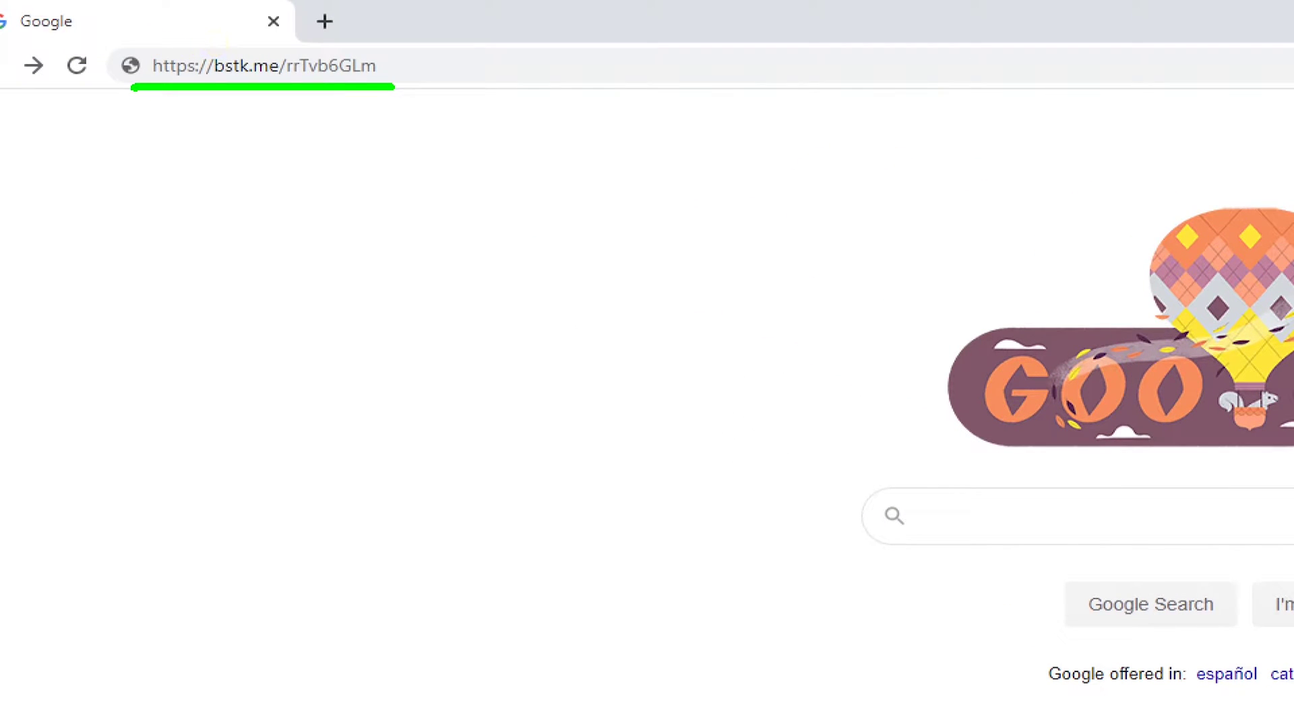
Load the Talisman Online M page from the short link and scroll through it.
left_click(236, 32)
key("Return")
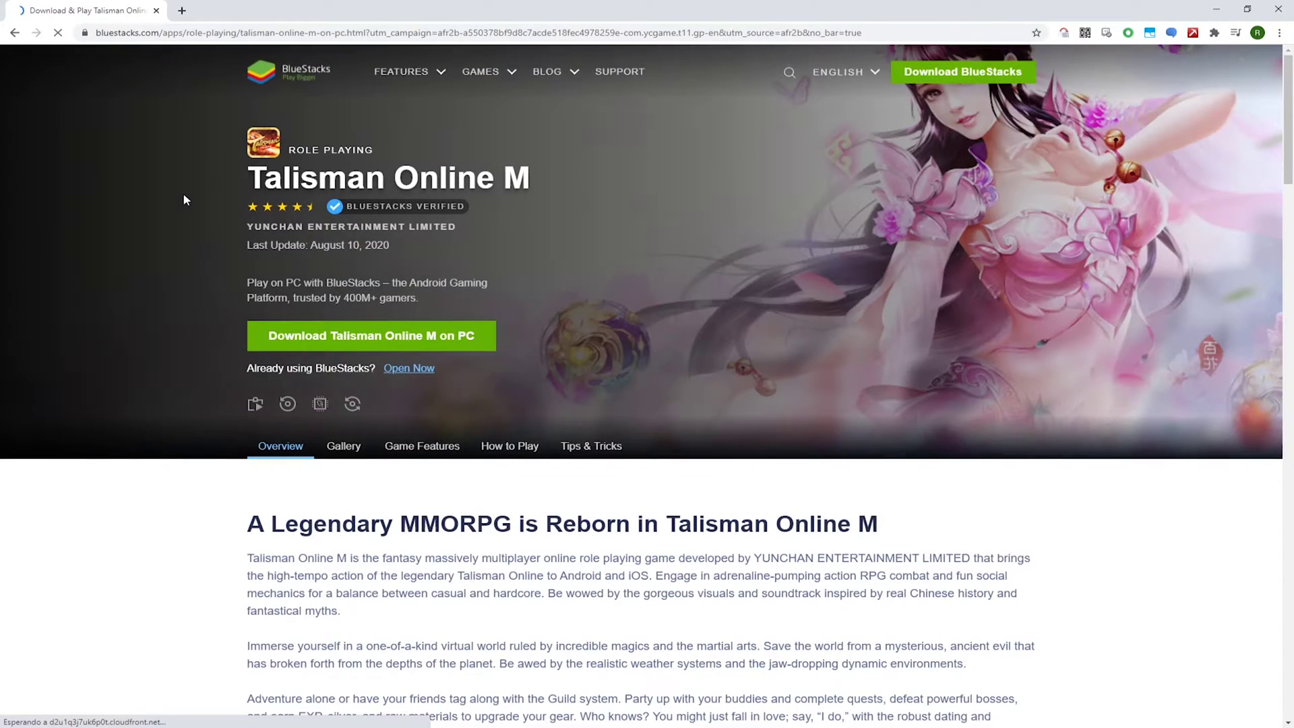
scroll(185, 200, "down", 10)
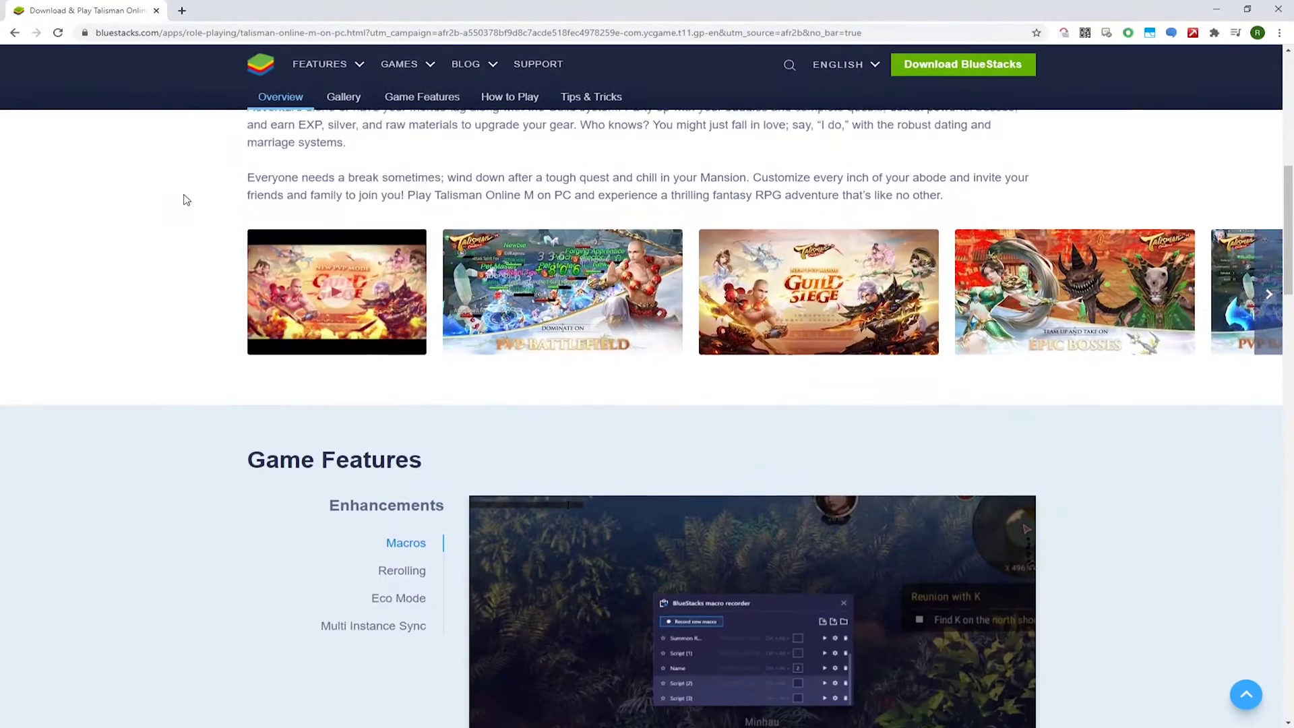
scroll(186, 199, "down", 15)
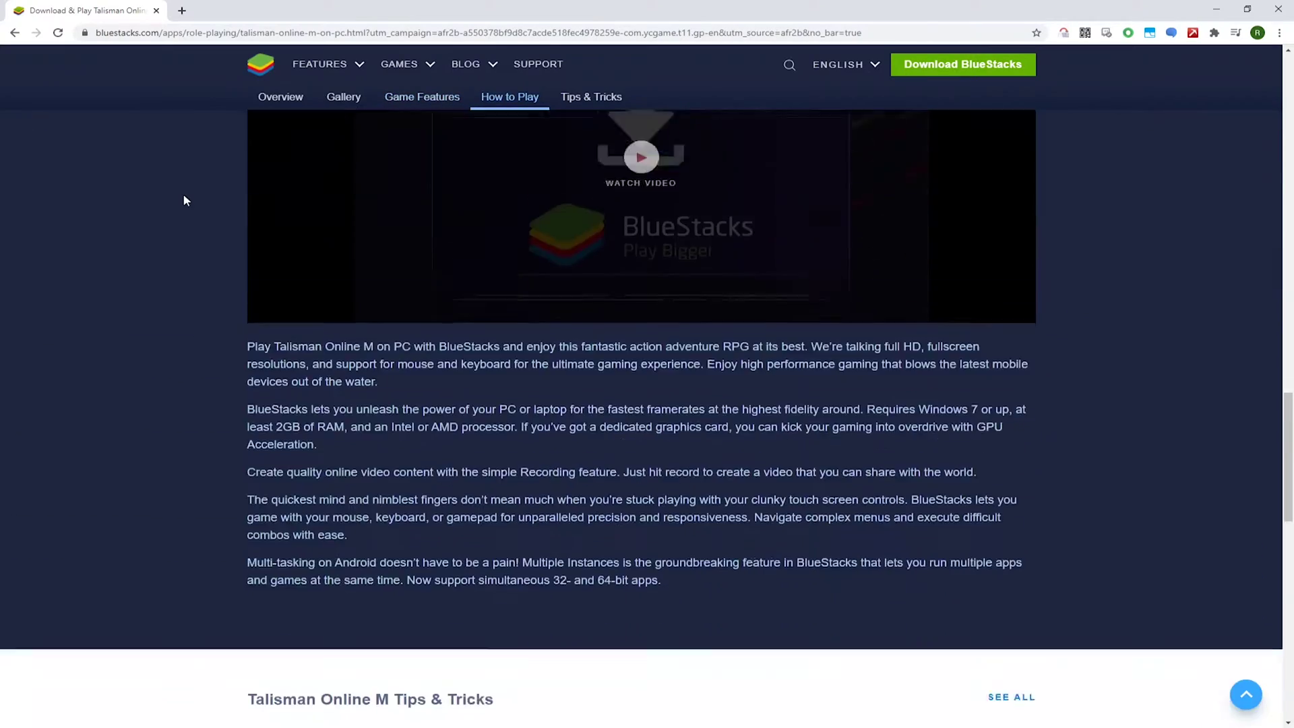
scroll(185, 199, "down", 7)
scroll(187, 200, "up", 13)
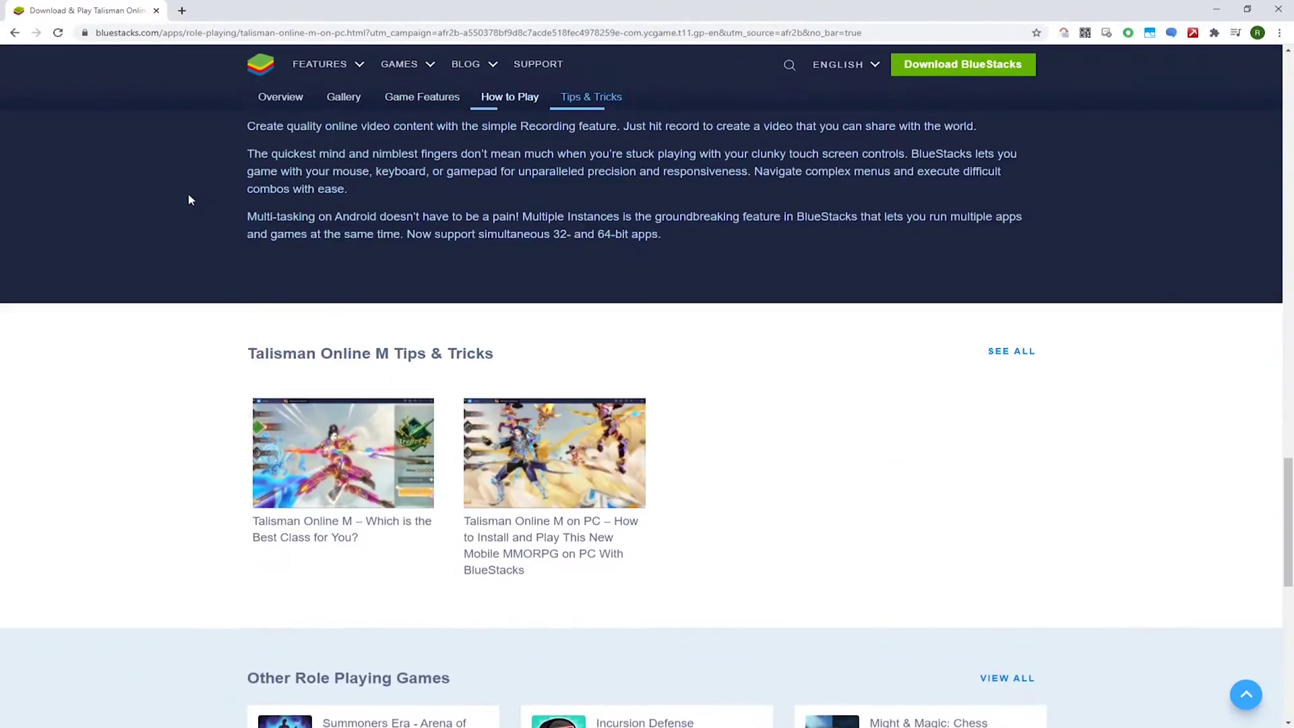
scroll(191, 199, "up", 12)
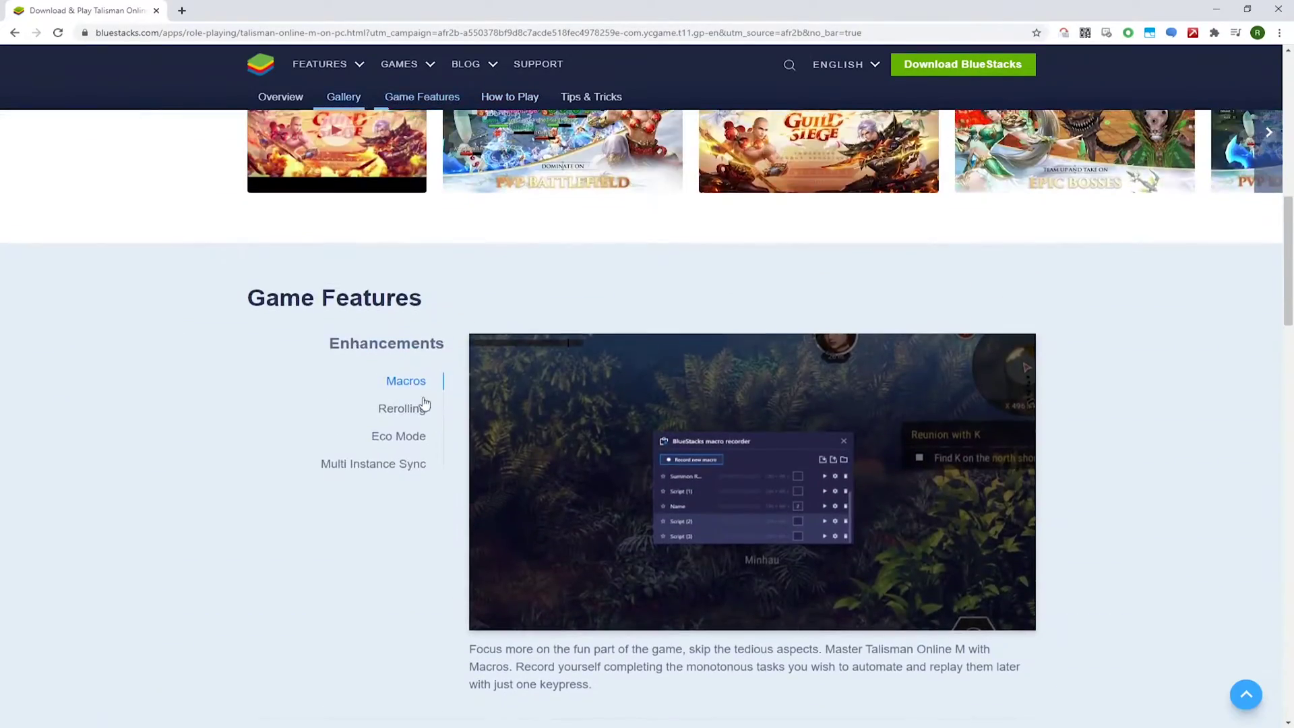
Preview the Multi Instance Sync, Eco Mode, Rerolling and Macros features, then return to the top.
left_click(393, 473)
left_click(401, 438)
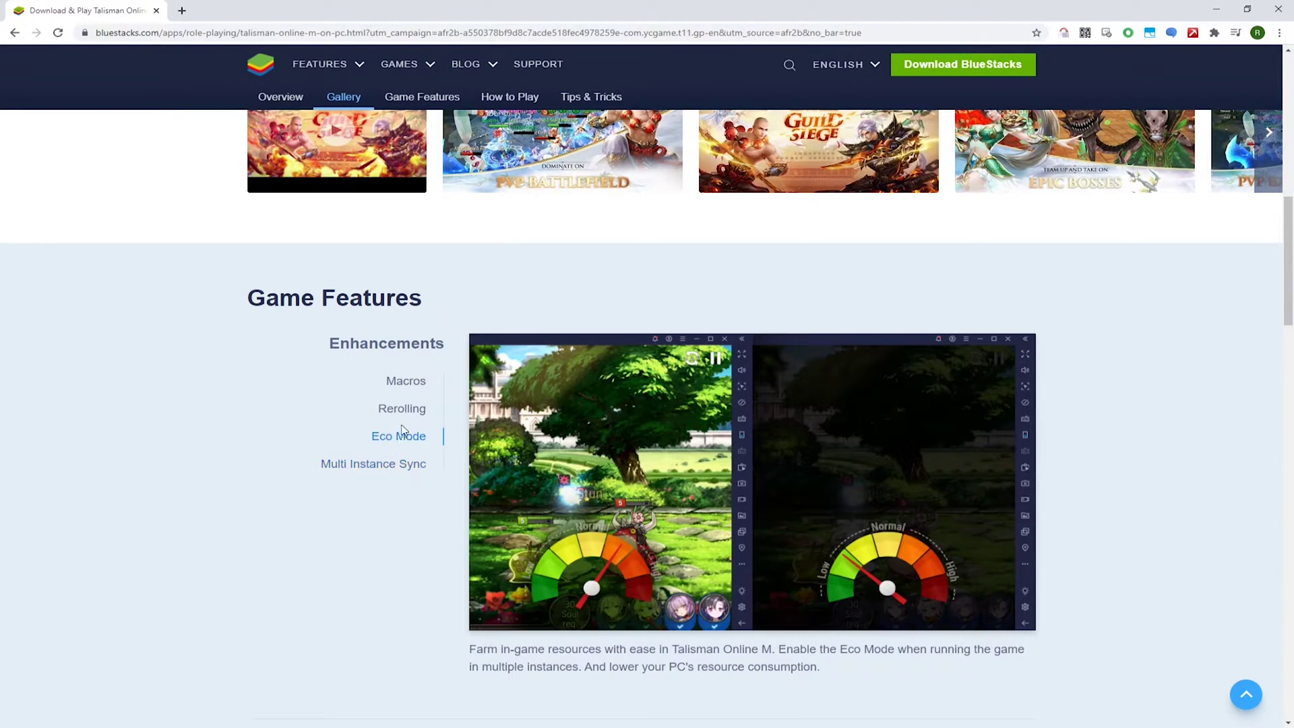
left_click(408, 411)
left_click(411, 382)
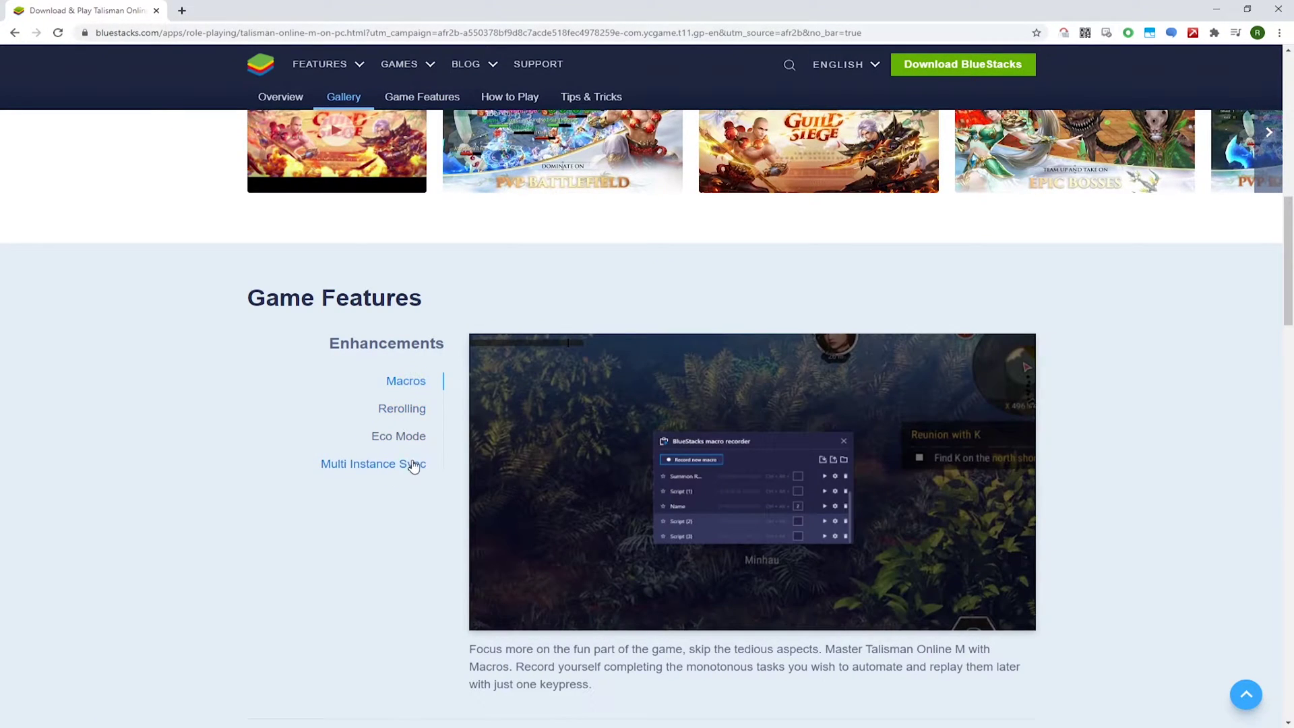
scroll(413, 465, "up", 10)
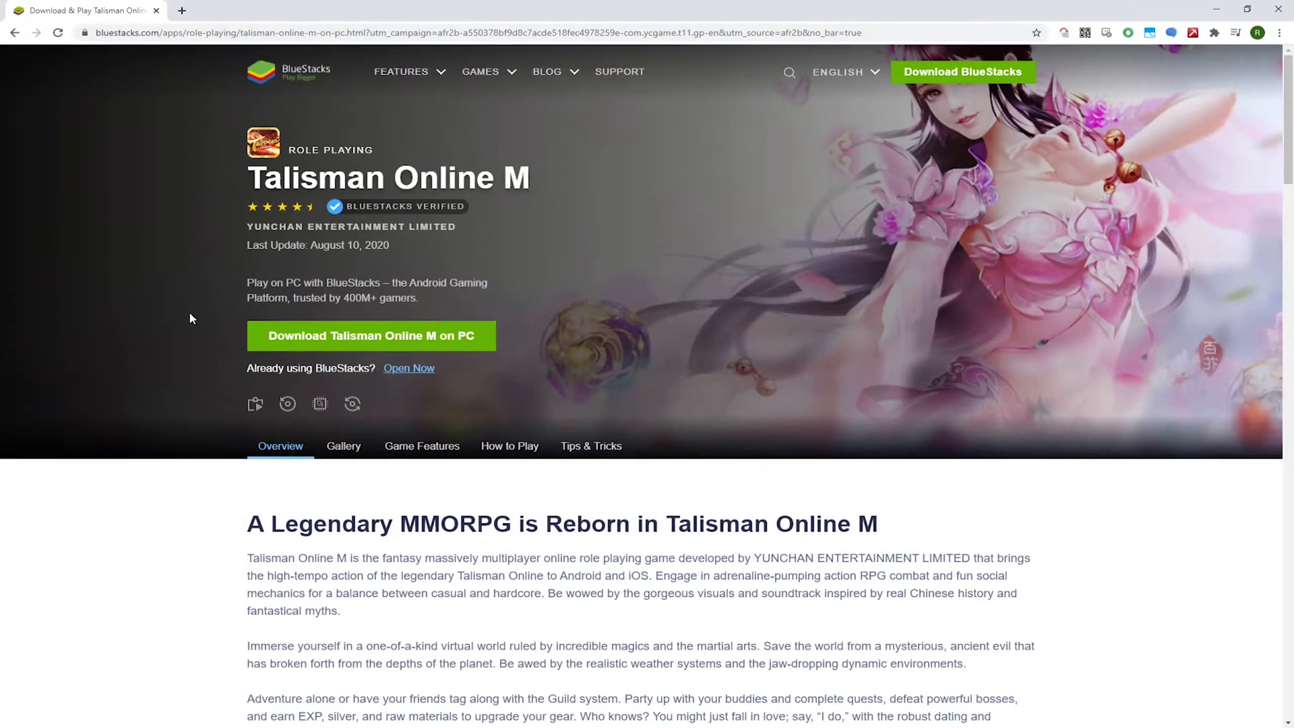
Download the BlueStacks installer for Talisman Online M on PC and launch the downloaded .exe.
left_click(375, 337)
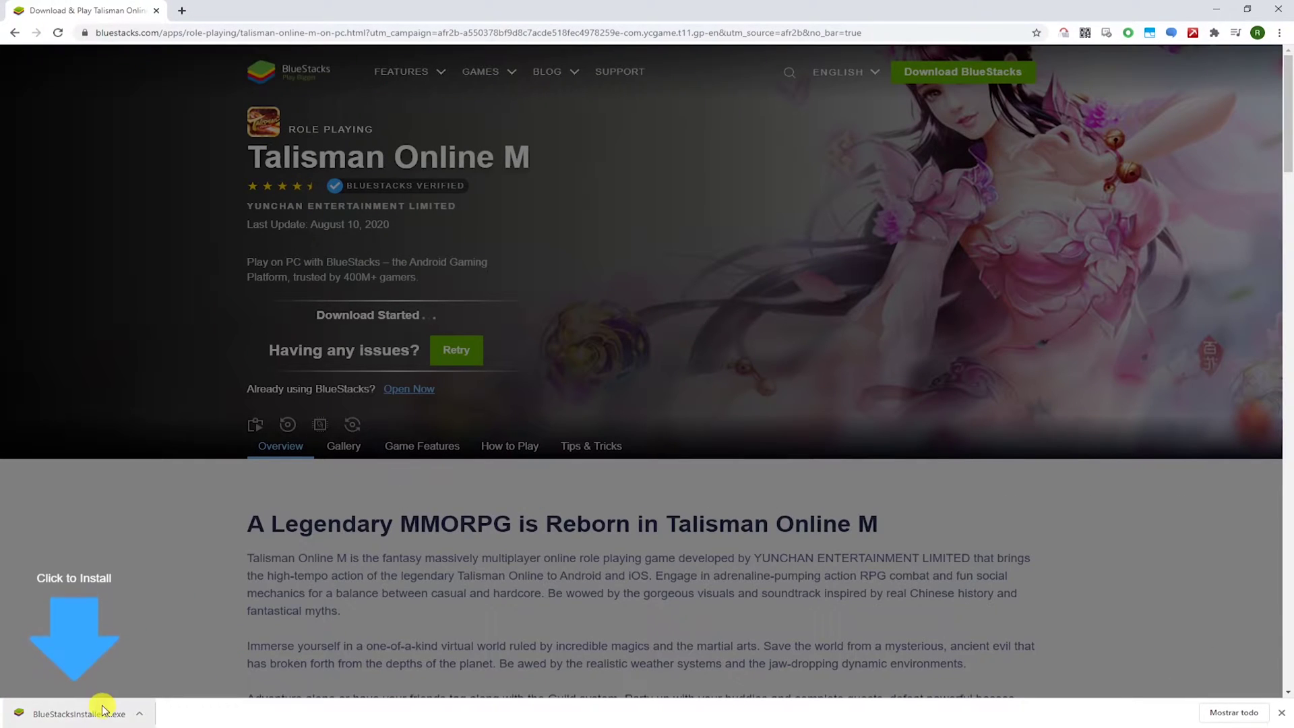
left_click(102, 710)
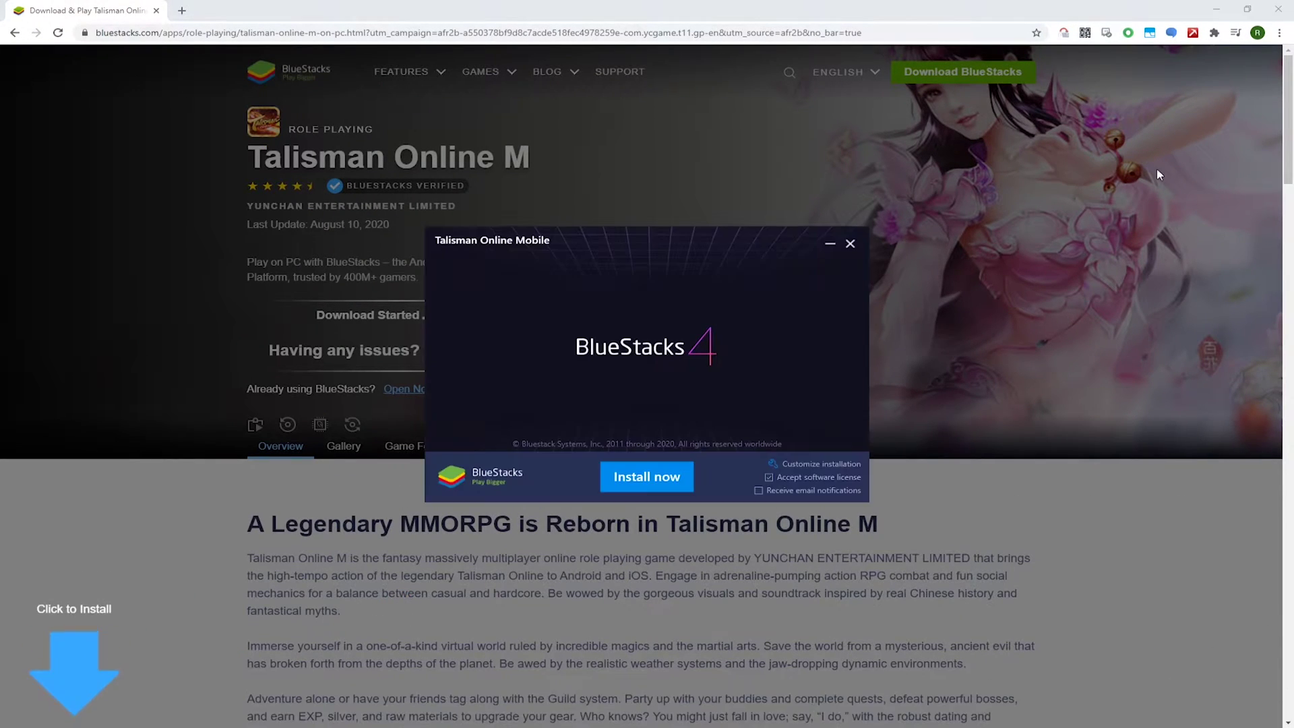
Accept the BlueStacks software license, review the custom install path, and install BlueStacks.
left_click(1213, 14)
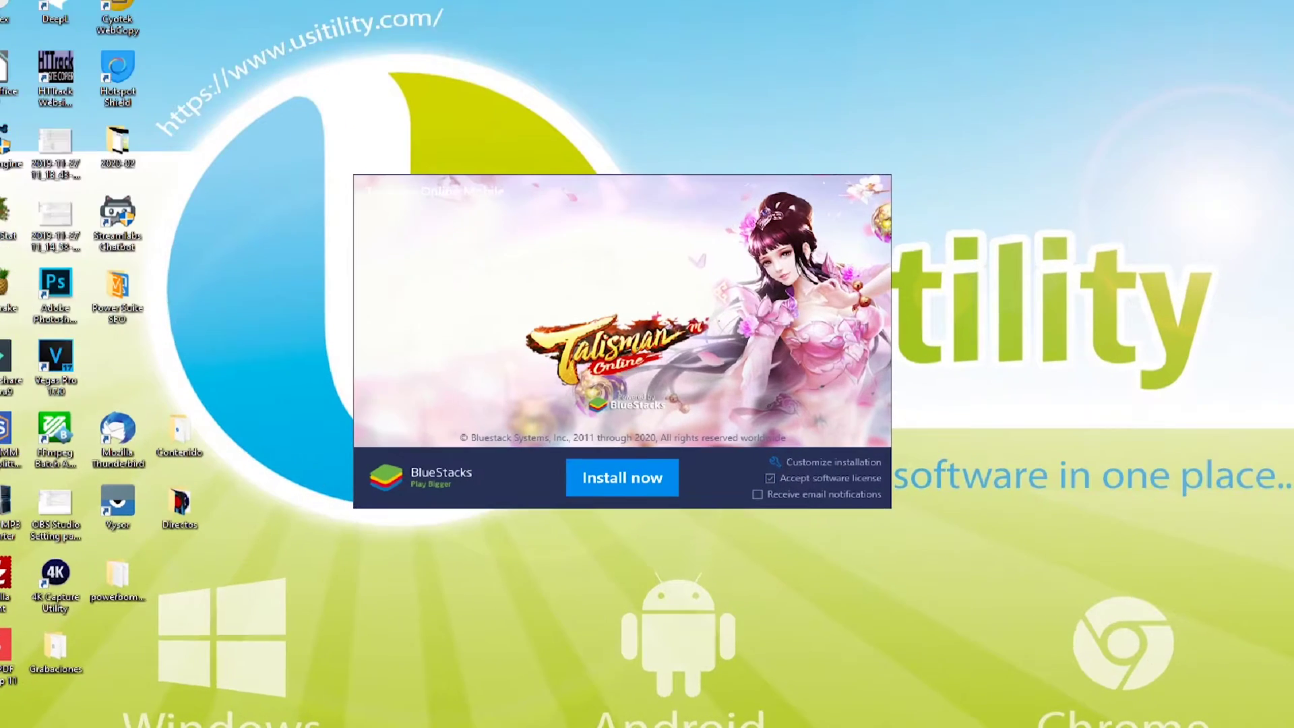
left_click(768, 477)
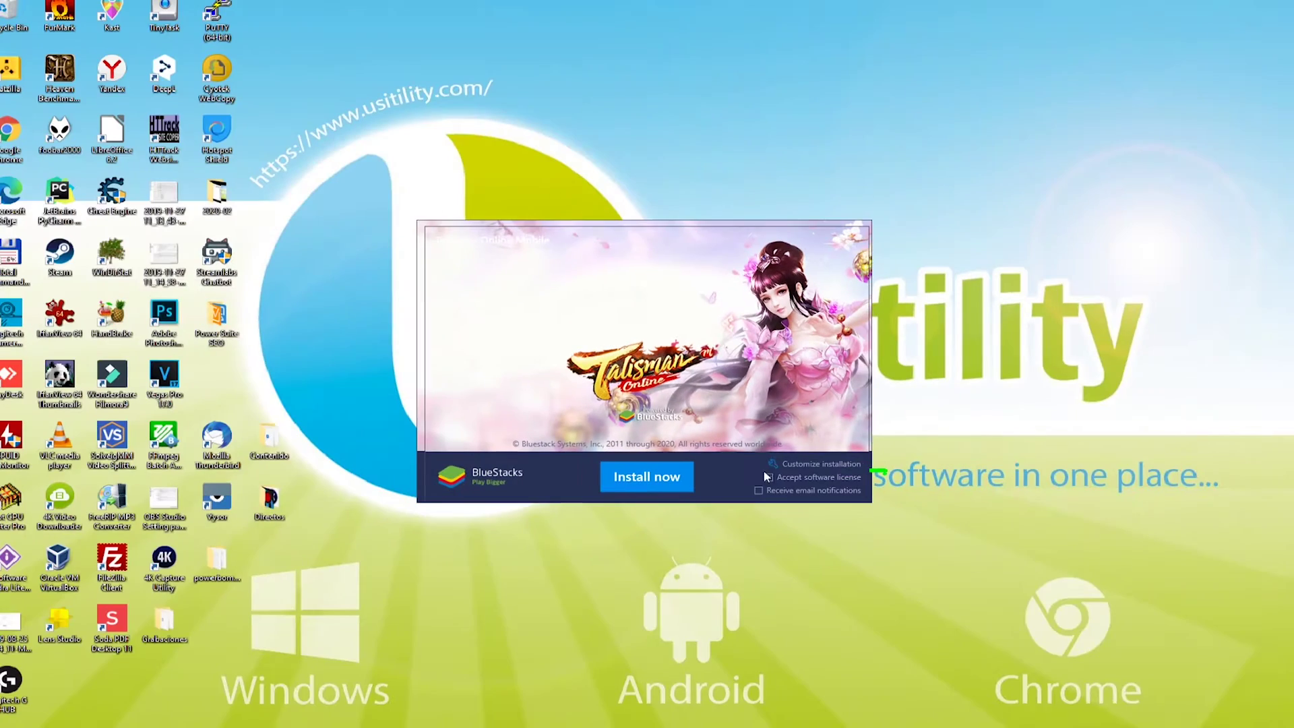
left_click(878, 458)
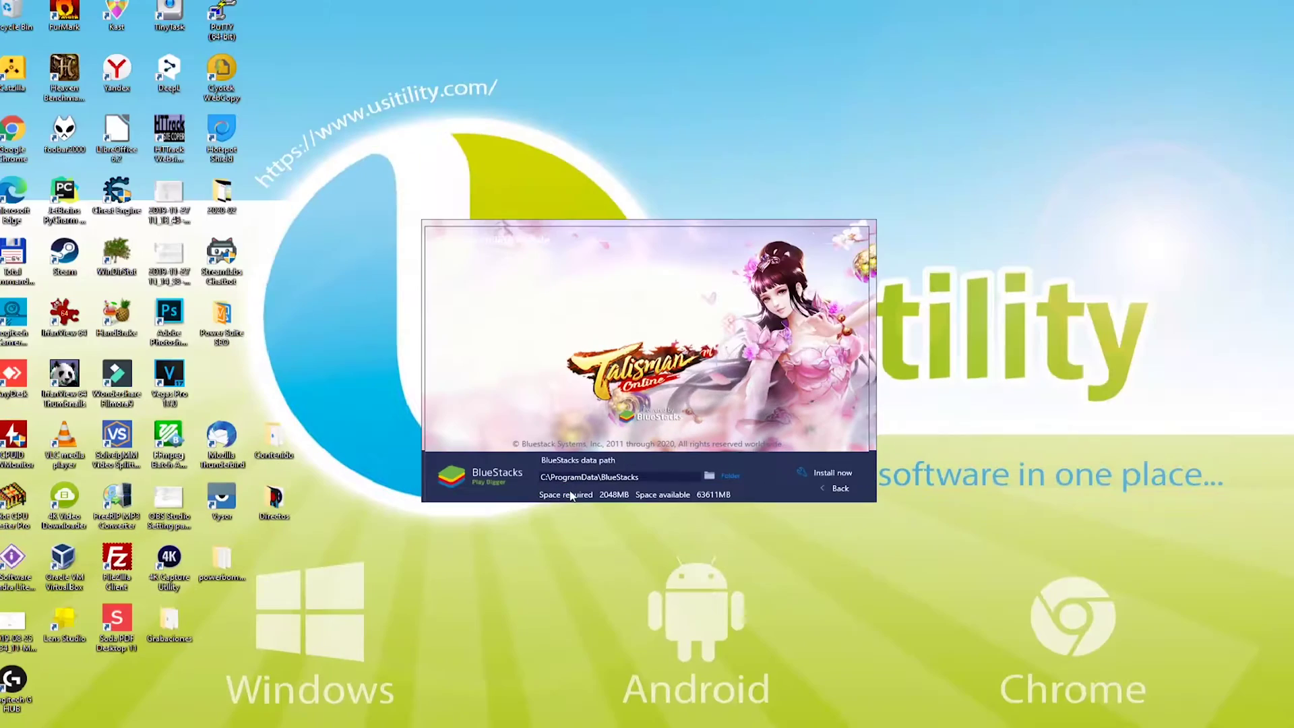
left_click(835, 487)
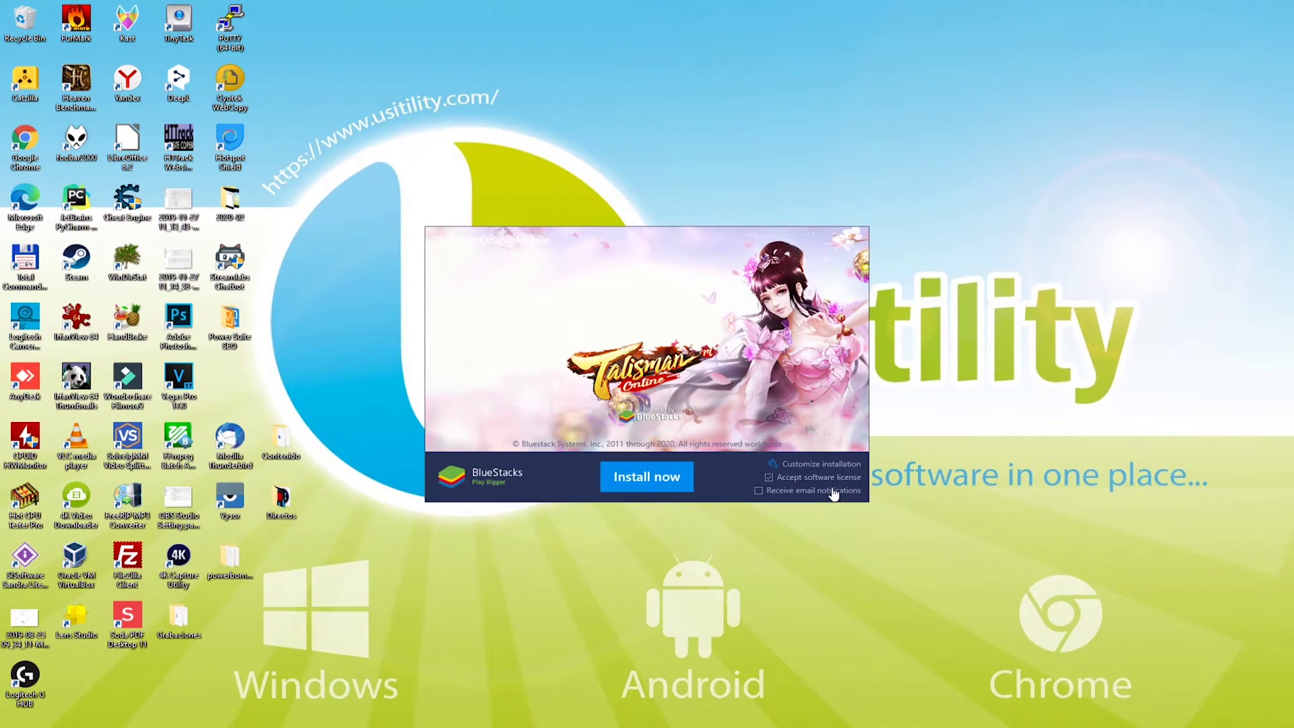
left_click(660, 479)
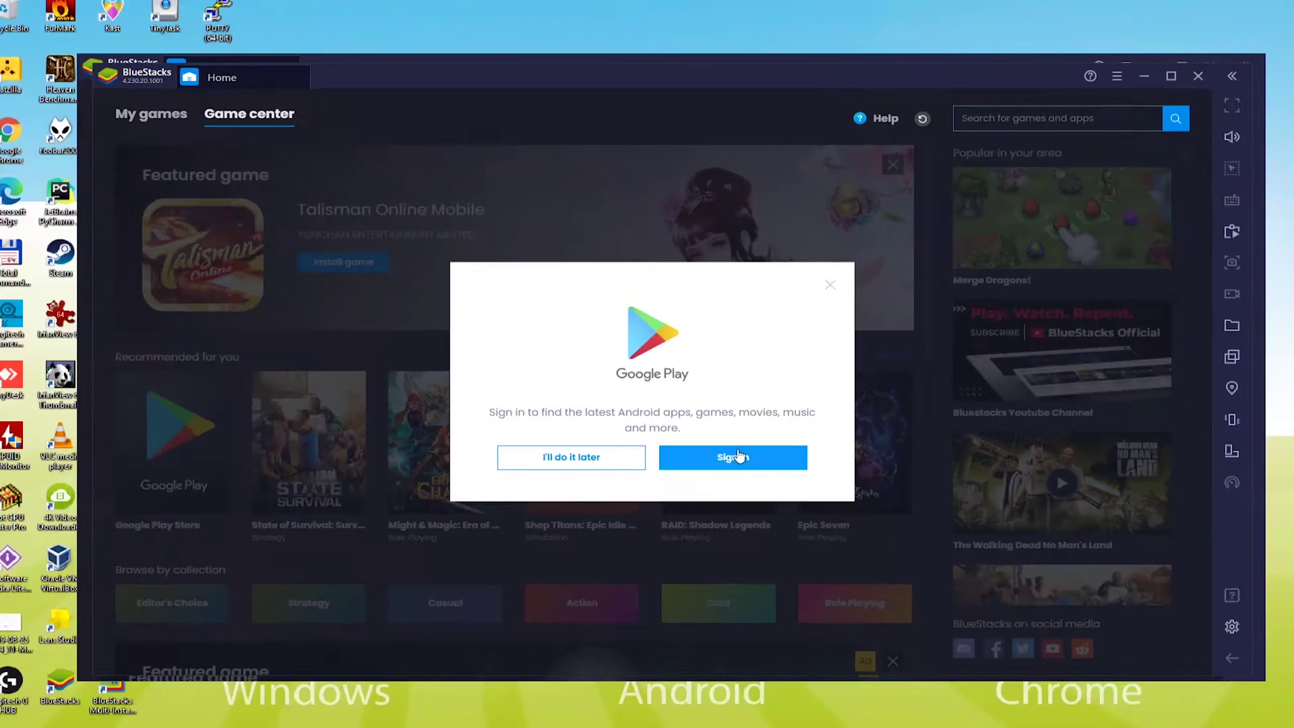
Sign in to Google Play with the Google account, agree to the terms, and accept backup services.
left_click(739, 456)
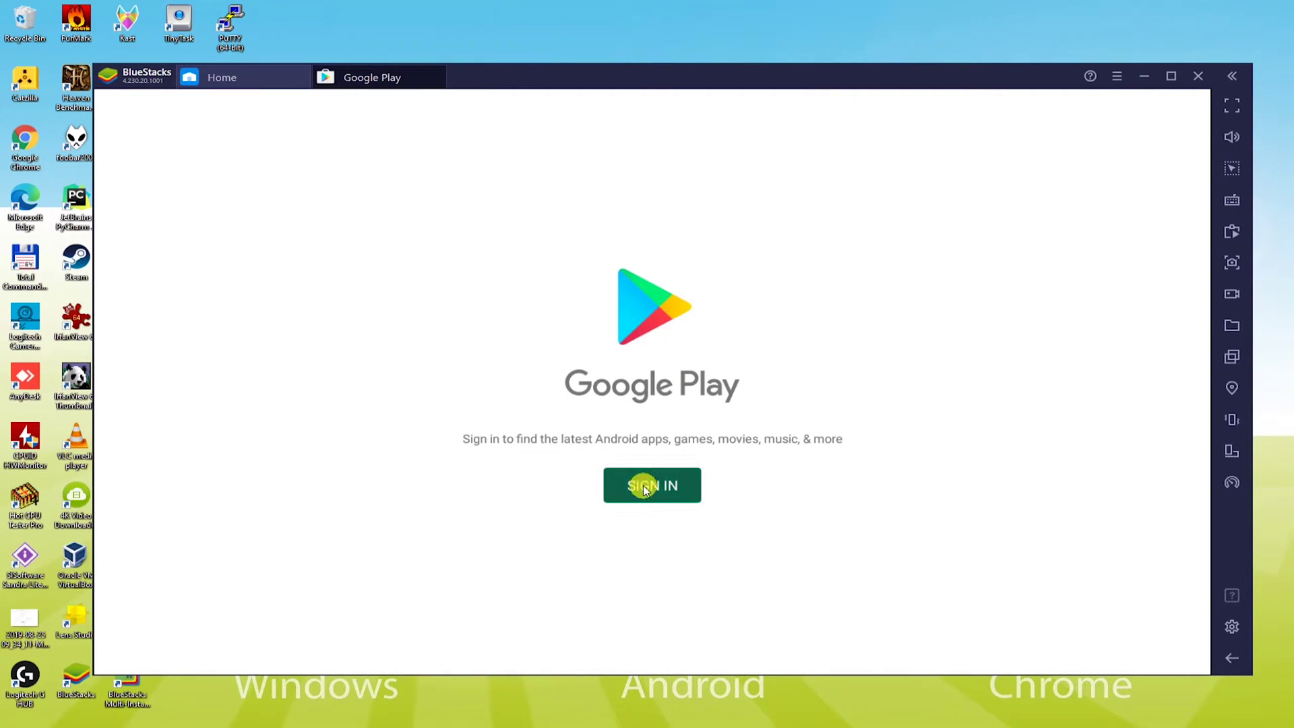
left_click(643, 485)
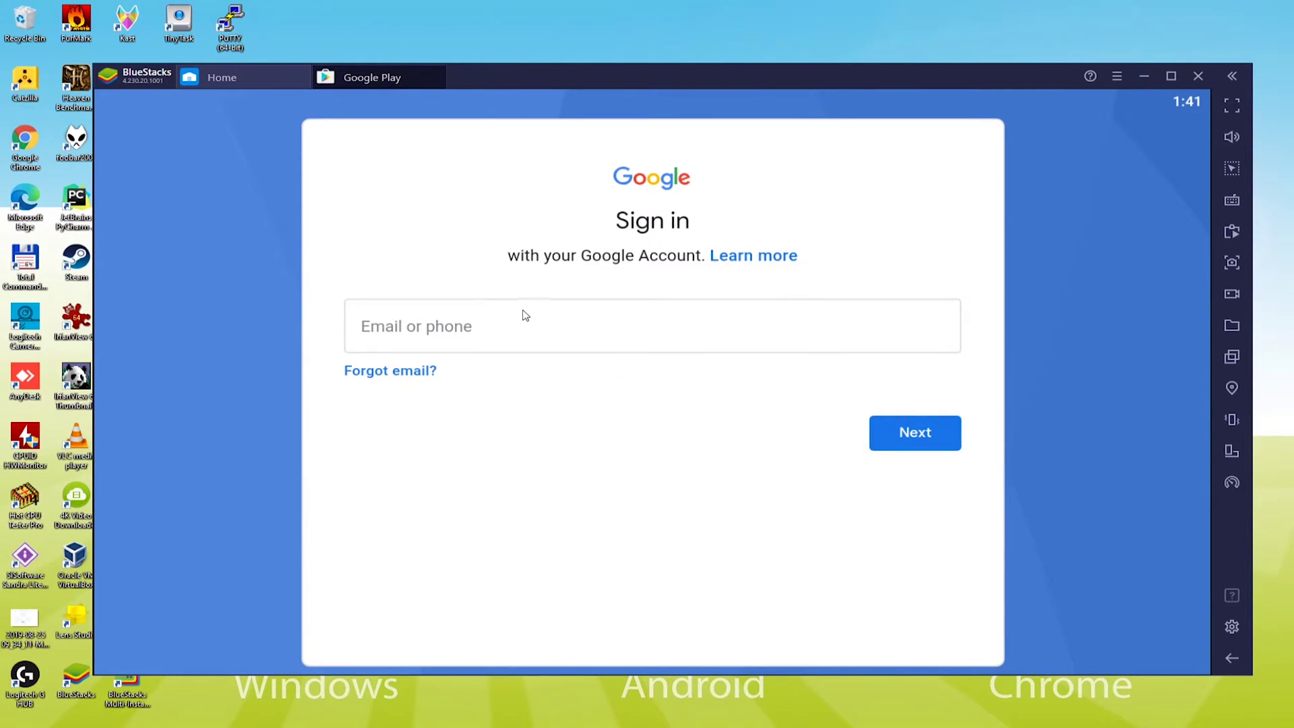
left_click(516, 327)
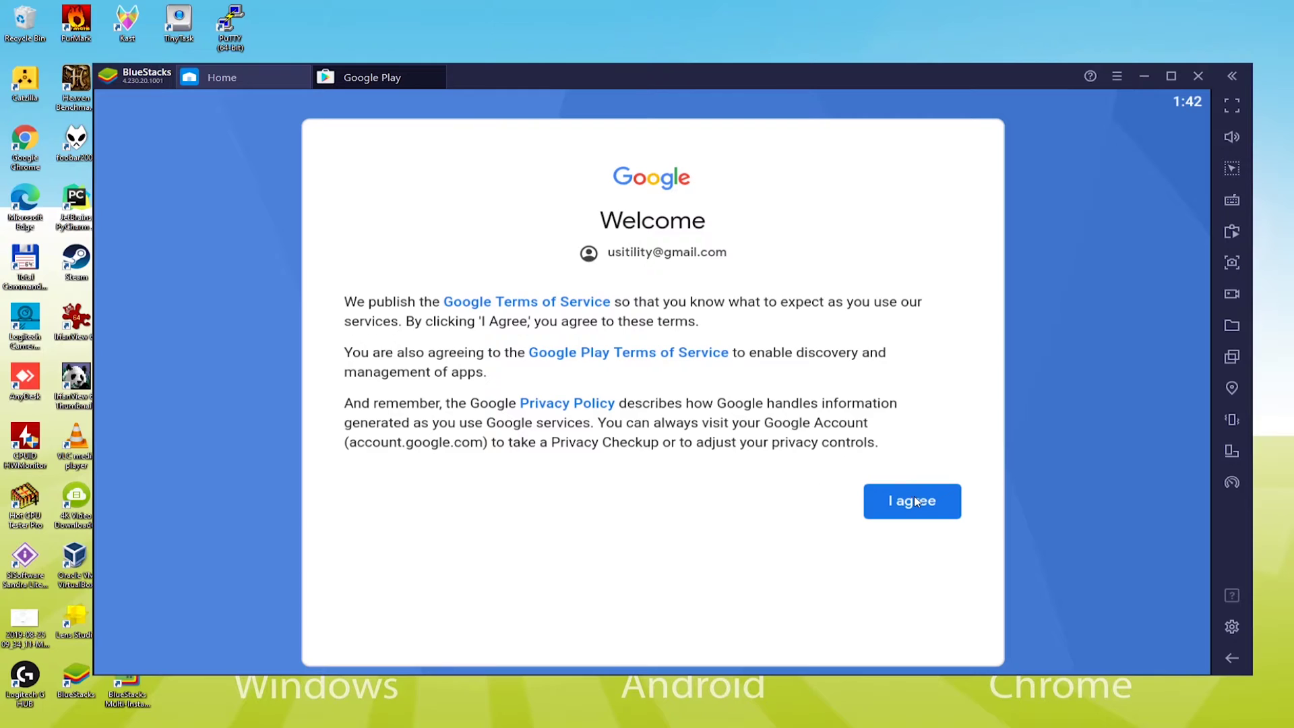
left_click(915, 502)
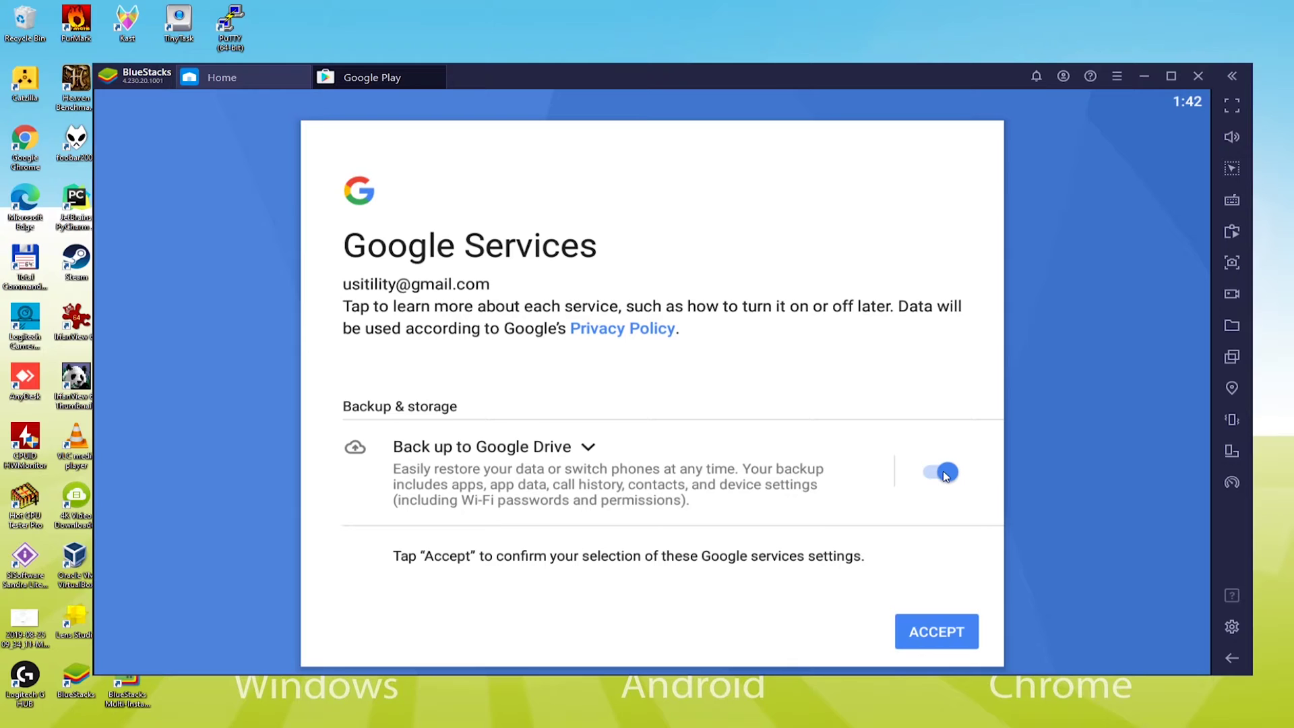
left_click(934, 639)
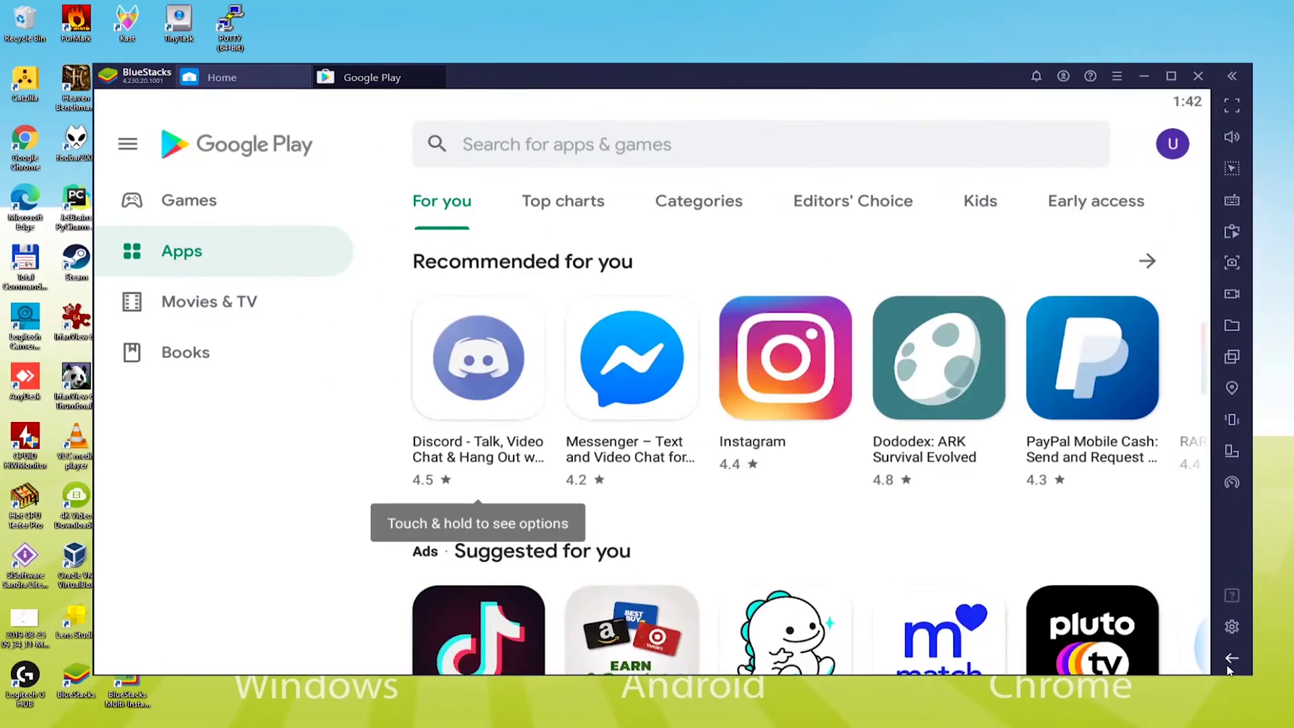
Return to the Game center and open the featured Talisman Online Mobile game's install page.
left_click(1193, 662)
left_click_drag(531, 81, 521, 29)
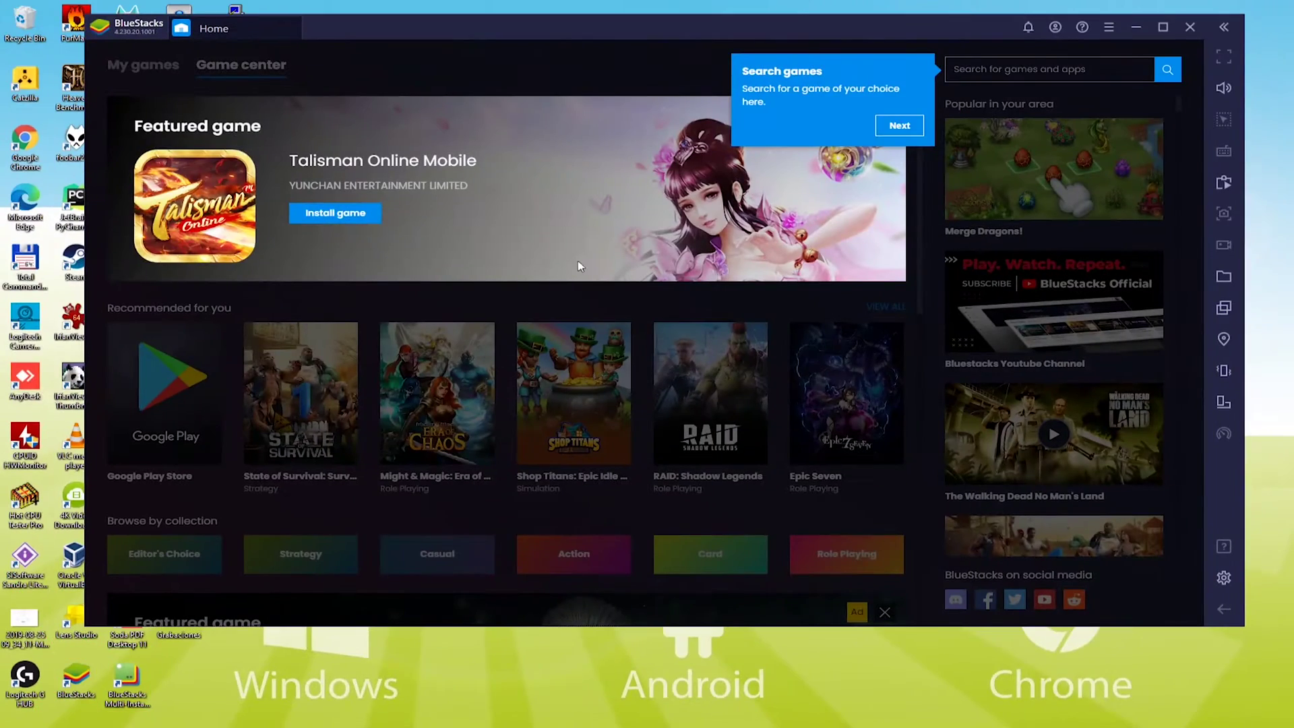
left_click_drag(634, 41, 616, 100)
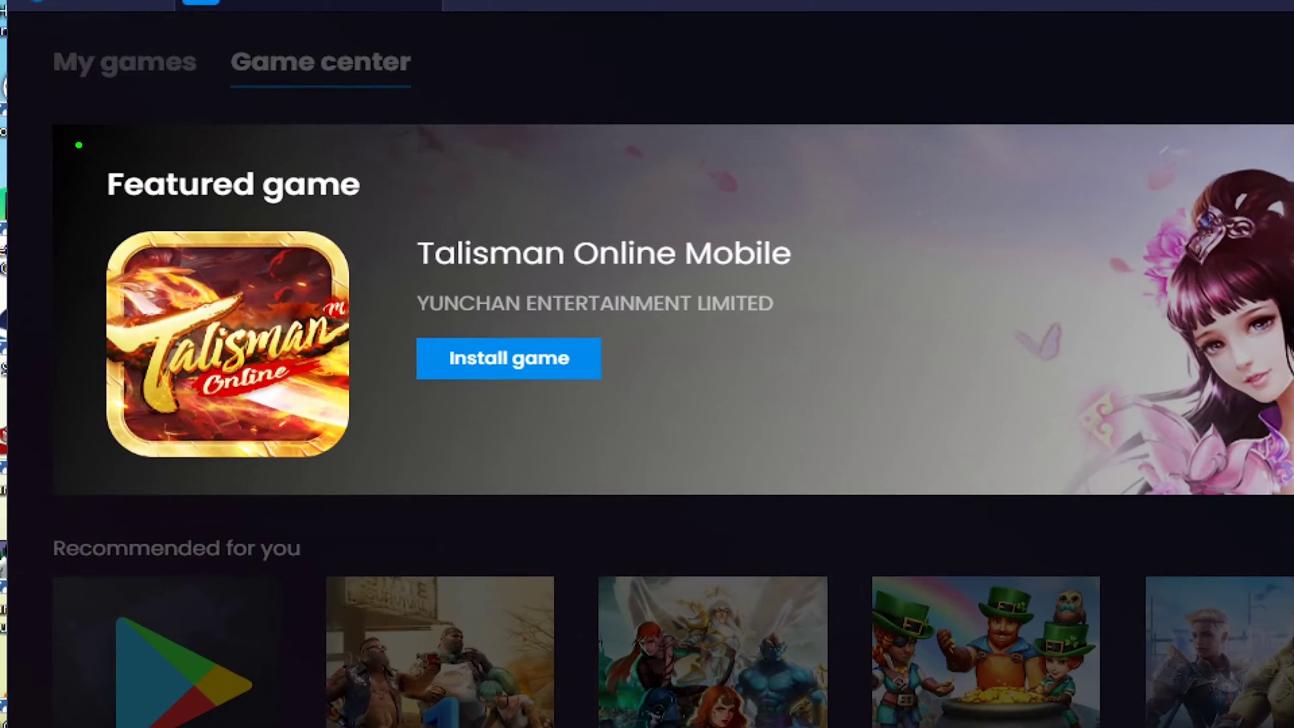
left_click(462, 349)
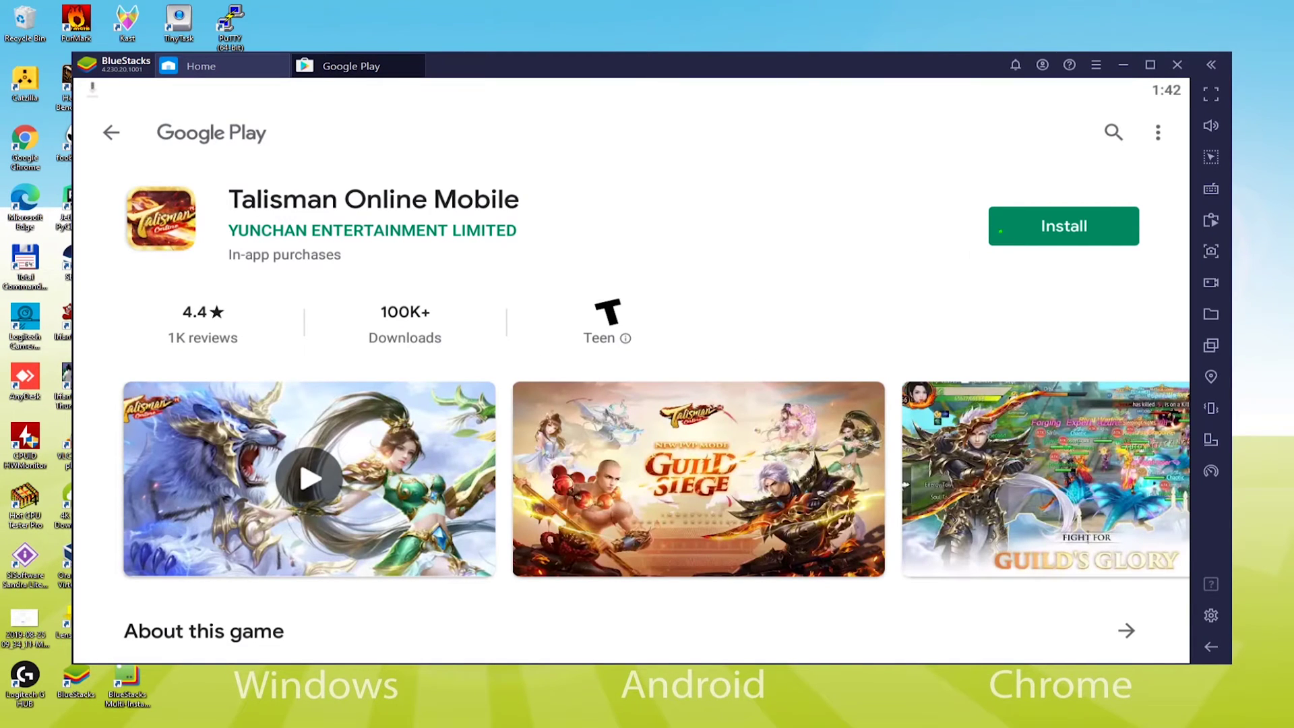
Install Talisman Online Mobile from Google Play, go back to the Game center, and dismiss the search-games tip.
left_click(1064, 227)
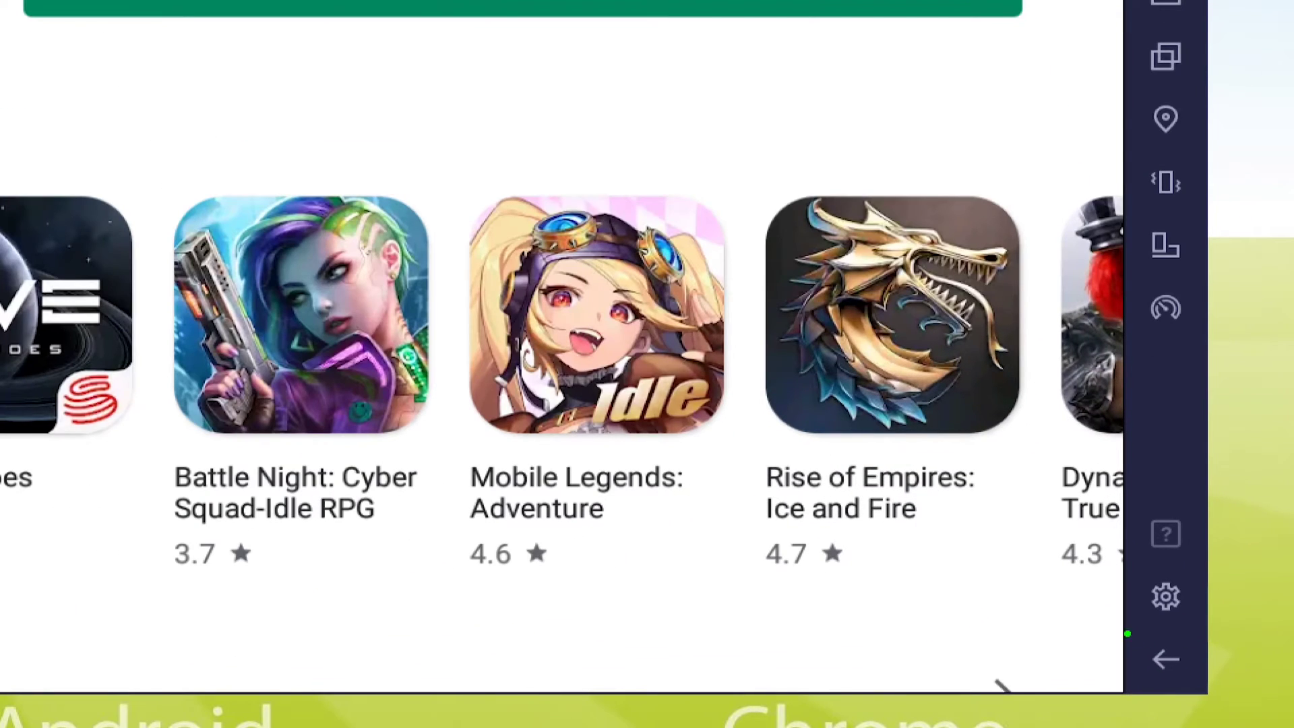
left_click(1165, 659)
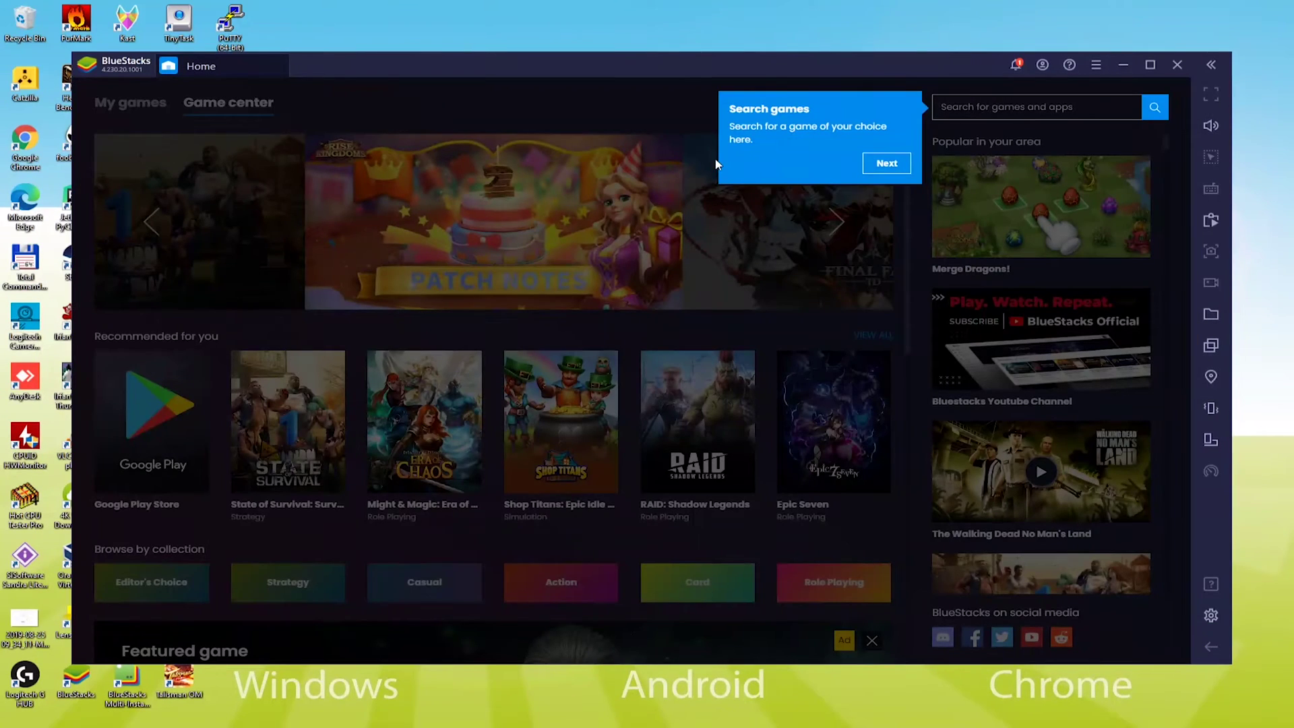
left_click_drag(566, 76, 565, 23)
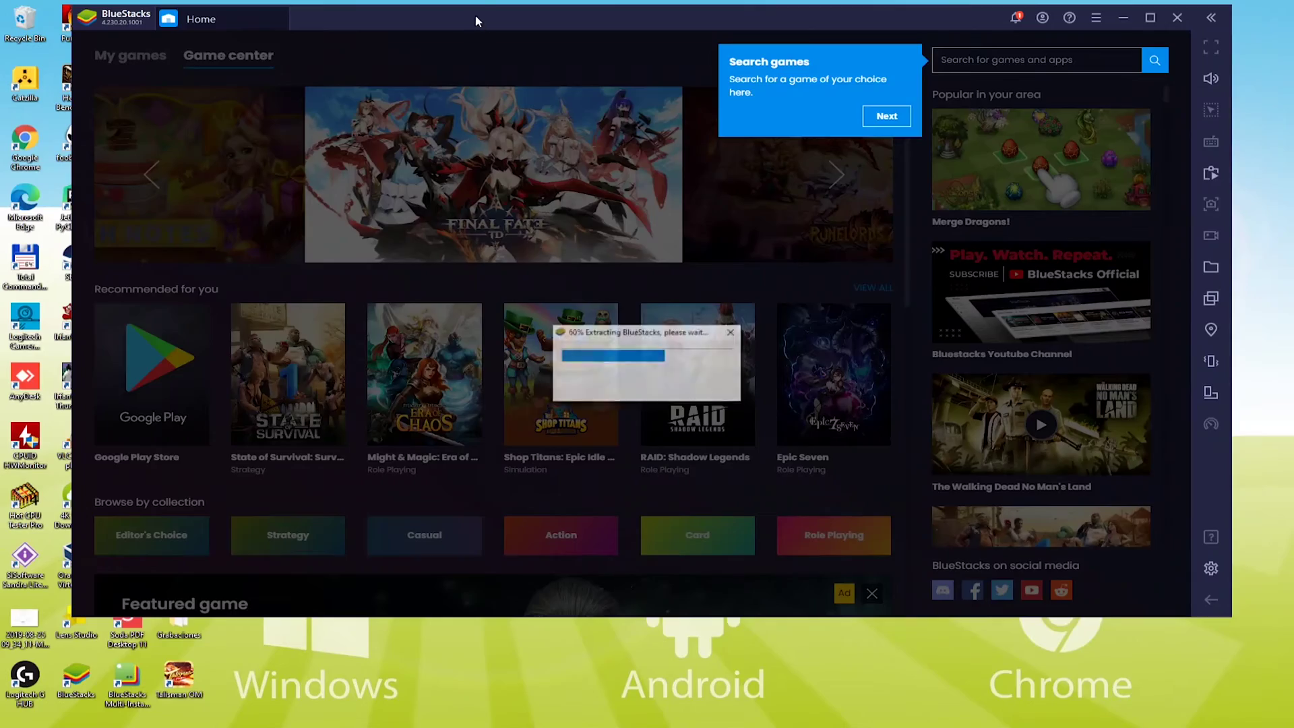
left_click_drag(471, 17, 475, 70)
left_click(98, 121)
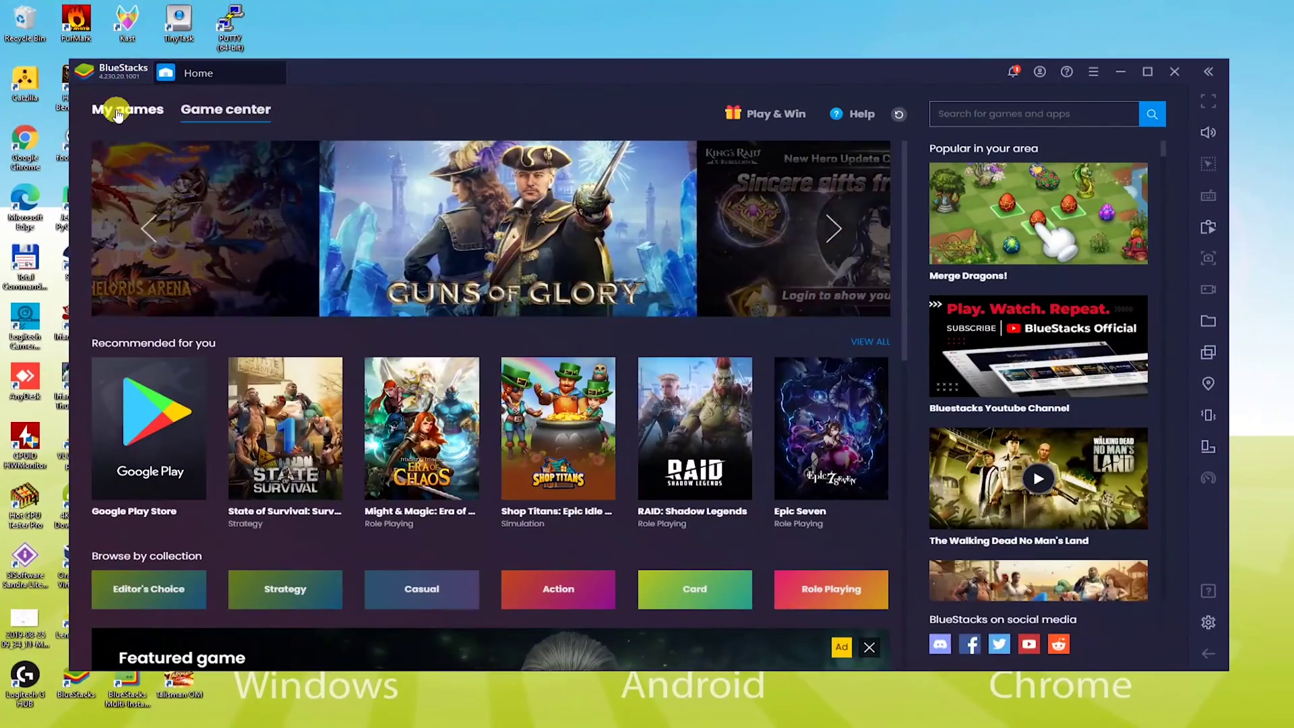
Launch Talisman OM from My games, close the controls guide, then maximize and restore the window.
left_click(192, 101)
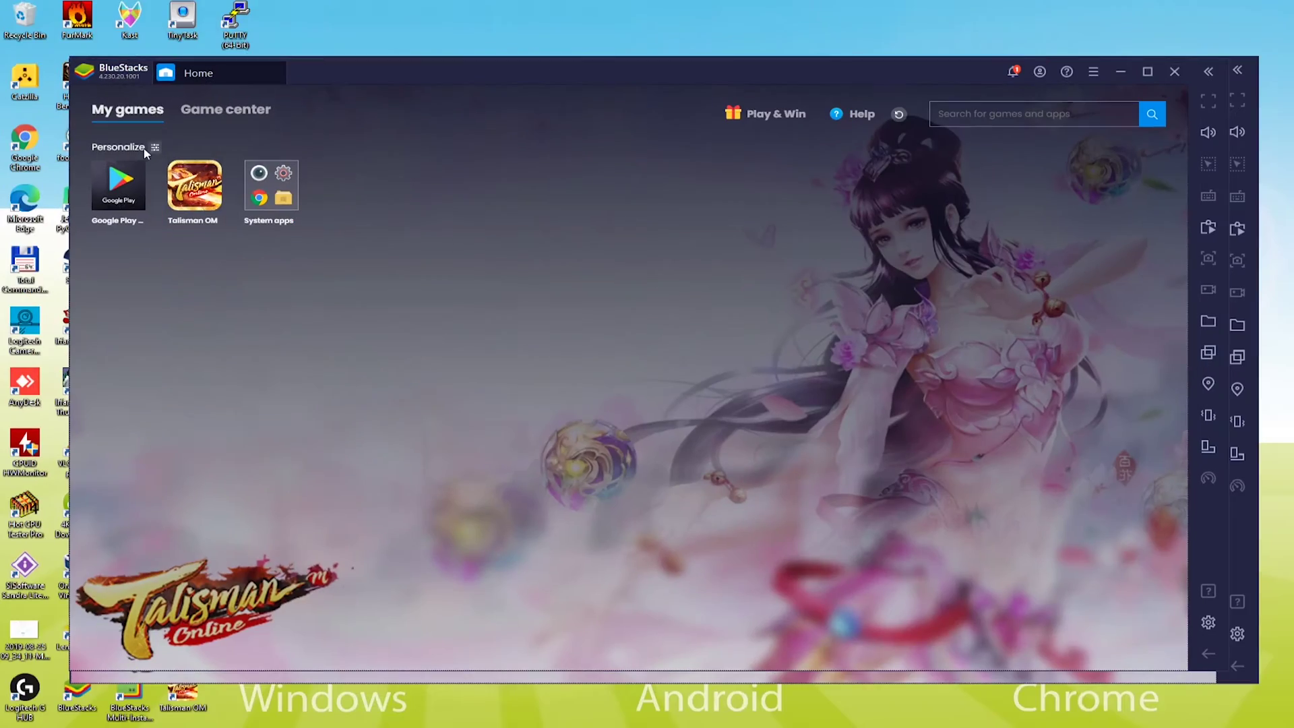
left_click(194, 185)
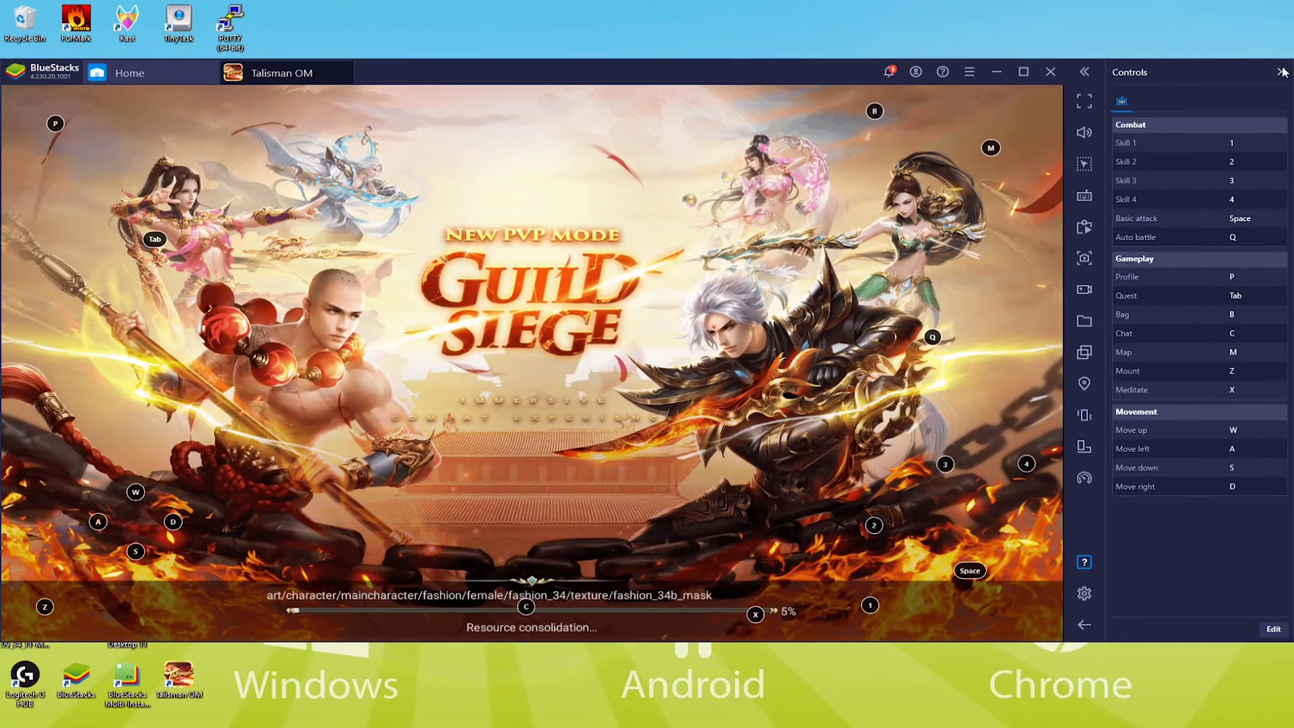
left_click(1282, 72)
left_click_drag(642, 70, 735, 58)
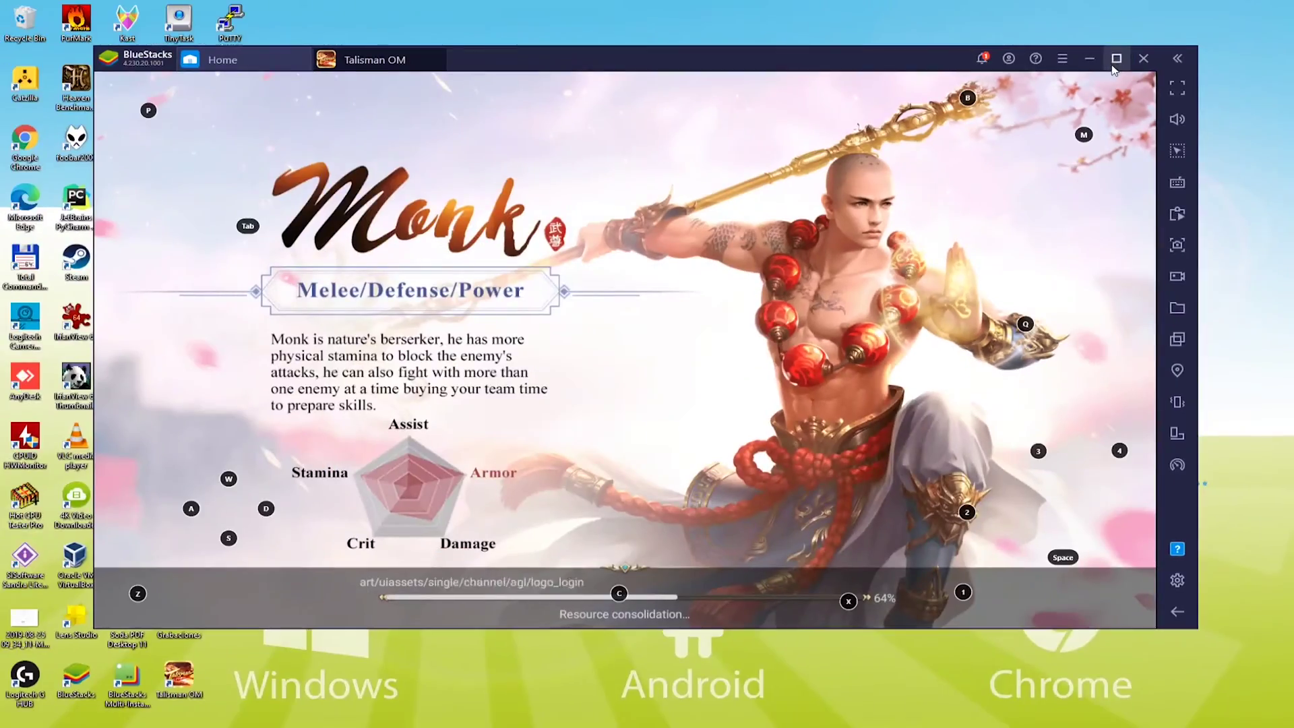
left_click(1115, 62)
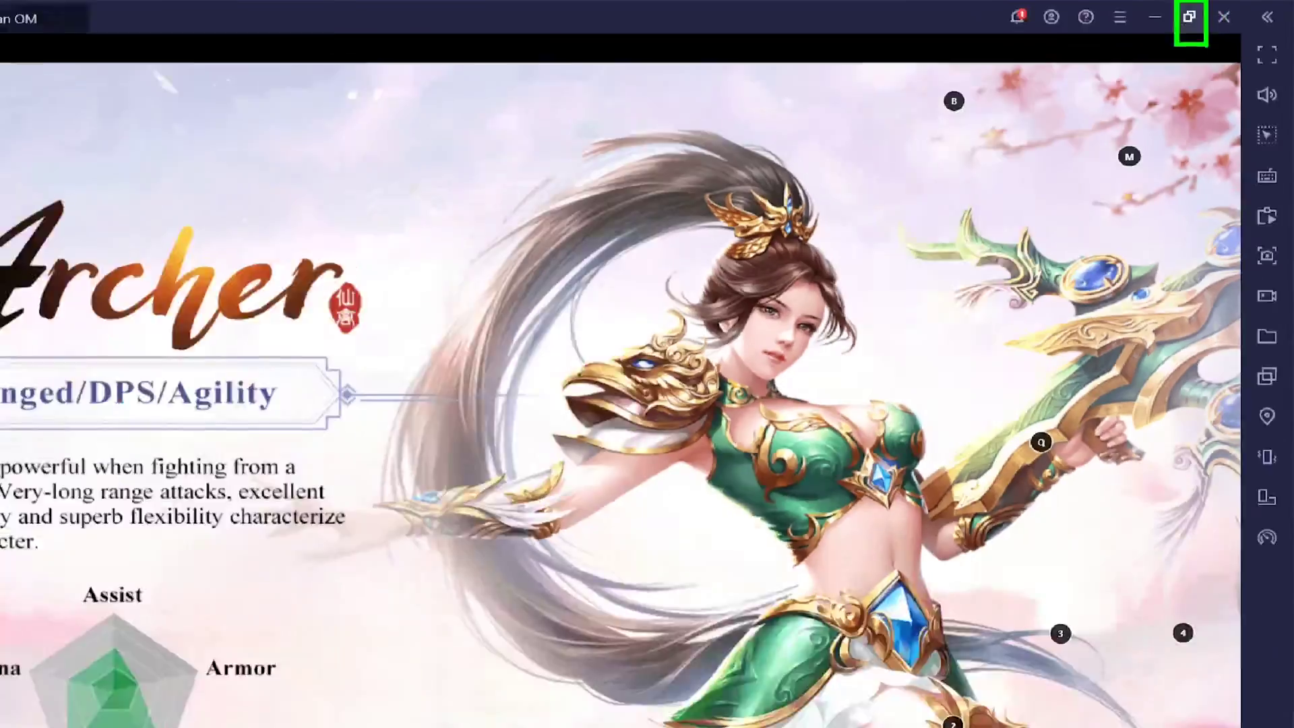
left_click(1189, 16)
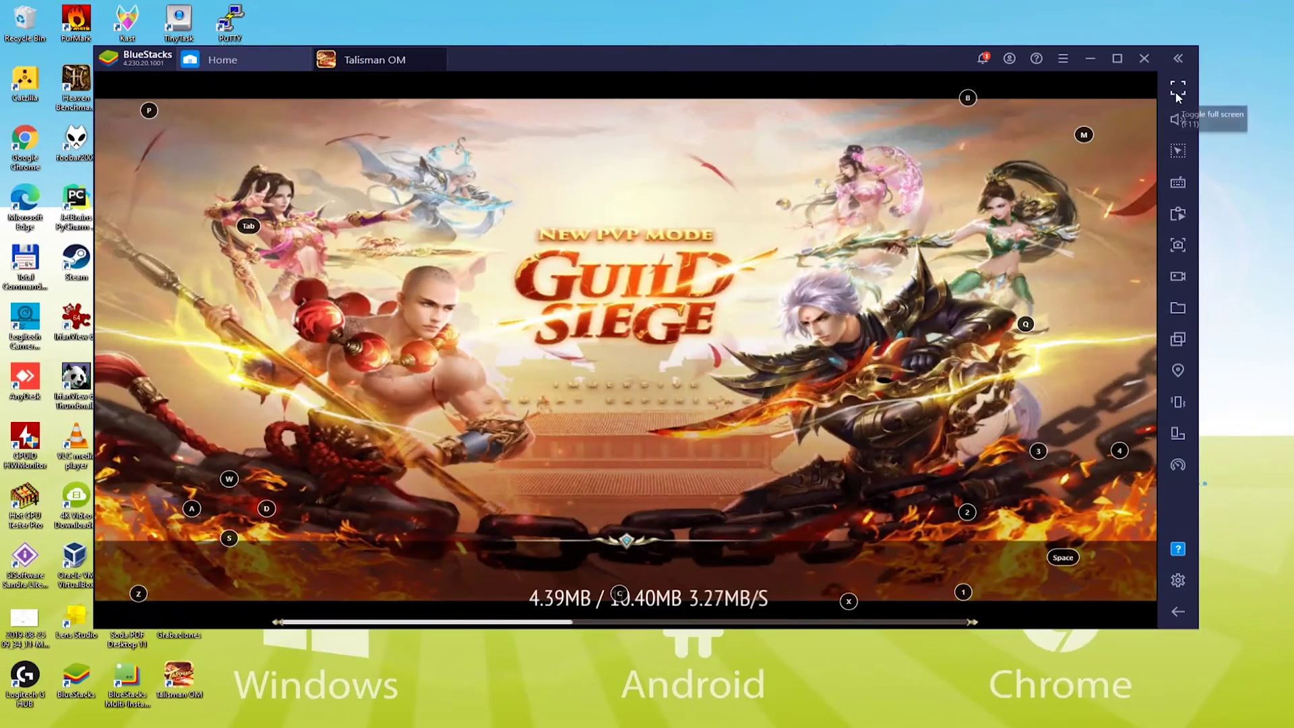
Switch Talisman OM to full screen, then back to a normal window with F11.
left_click(1193, 108)
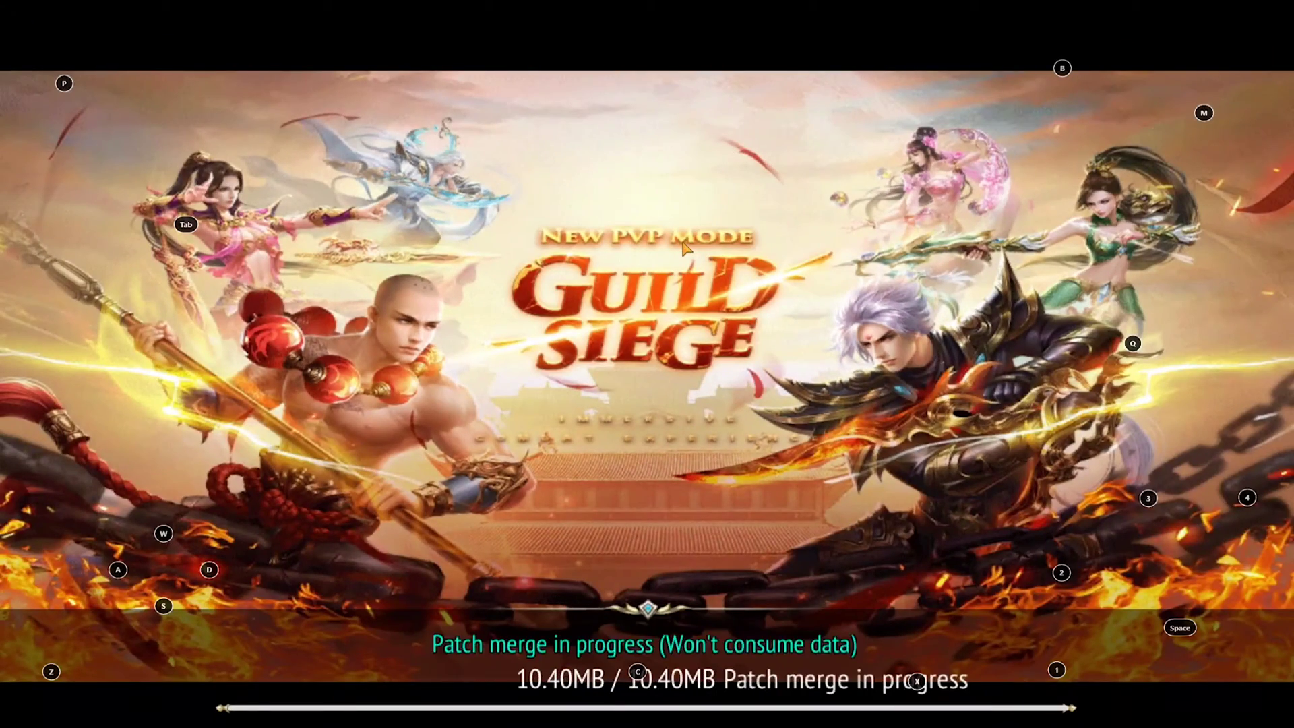
key("F11")
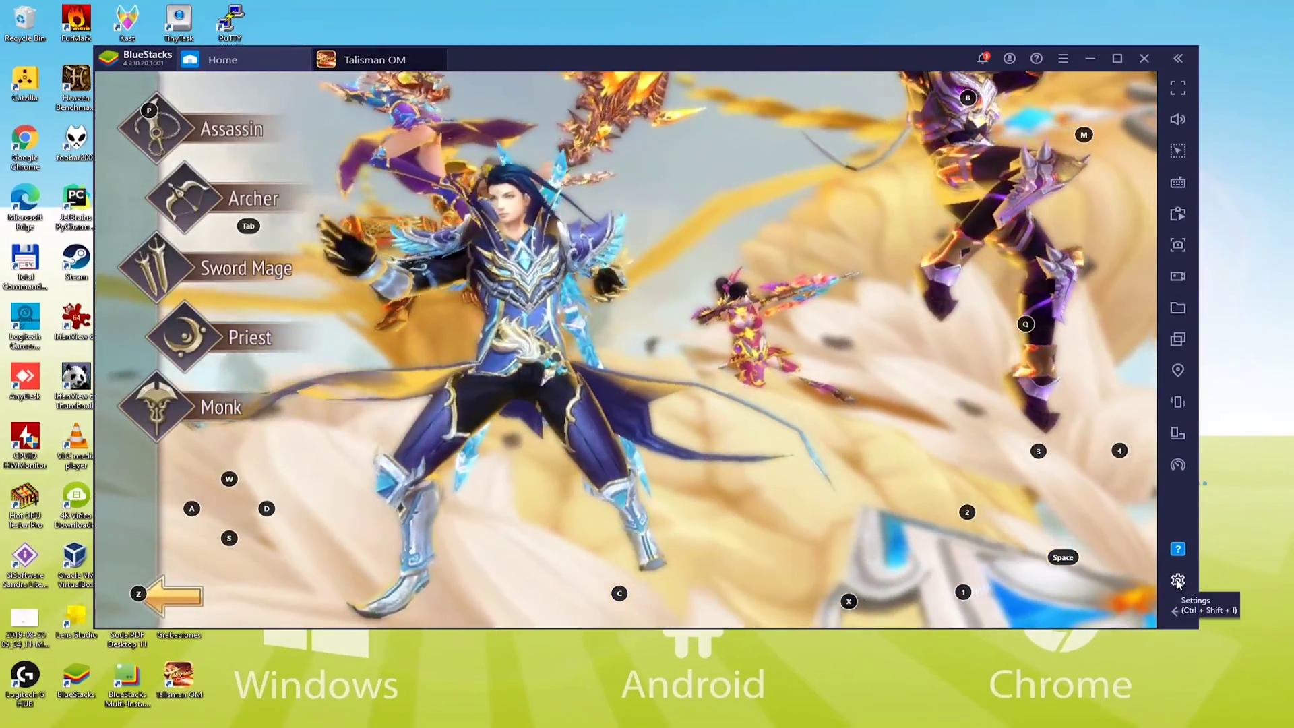
Open BlueStacks Settings to the Preferences page, then close the dialog.
left_click(1169, 591)
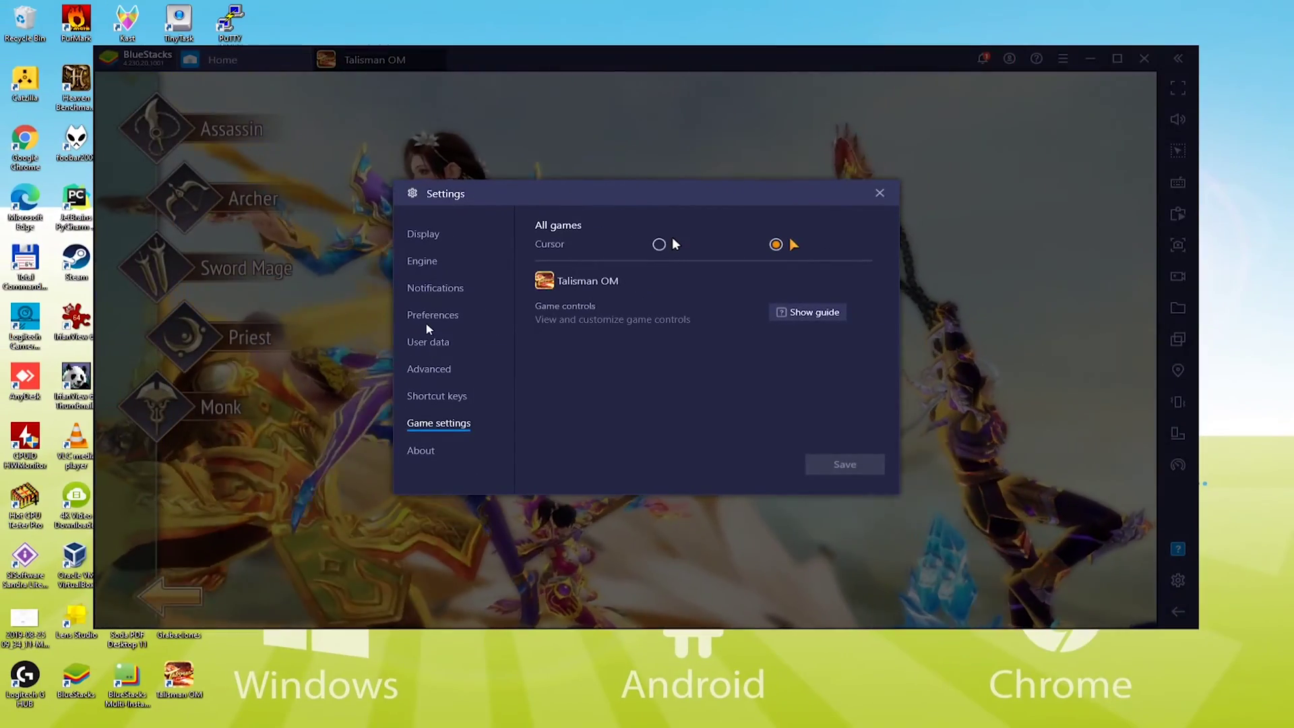
left_click(456, 305)
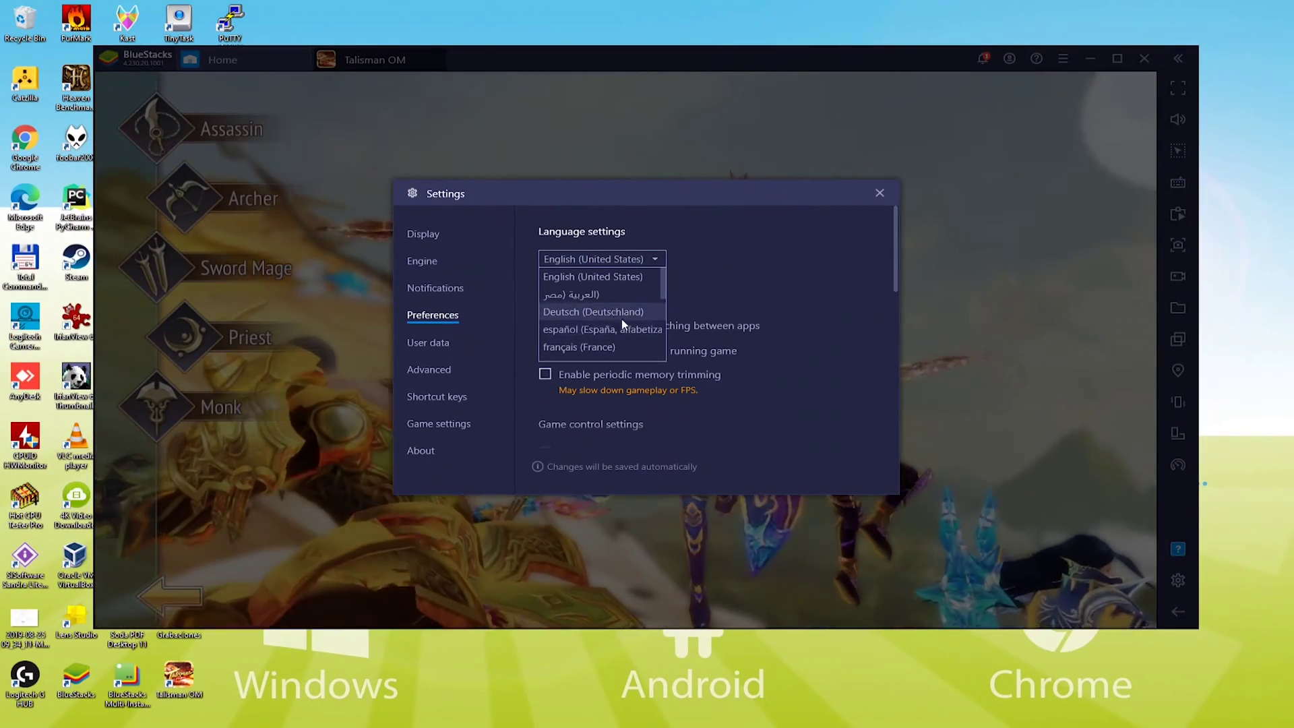
left_click(879, 194)
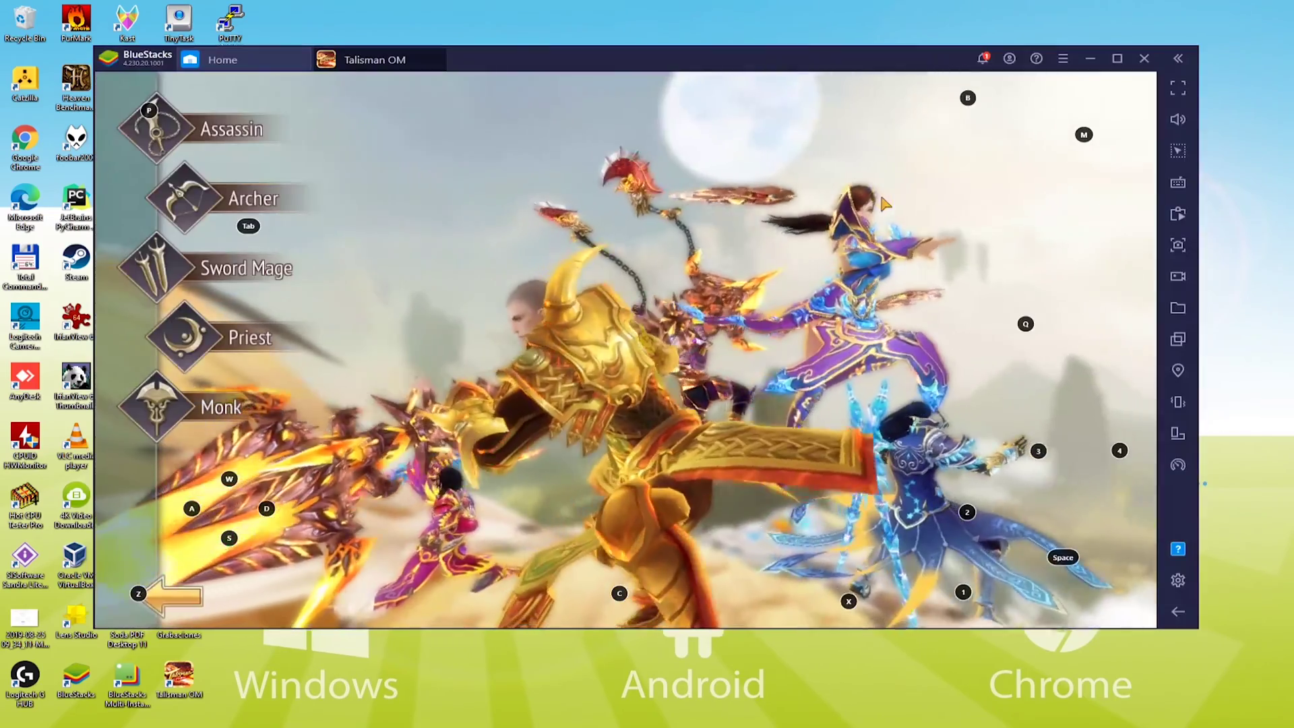